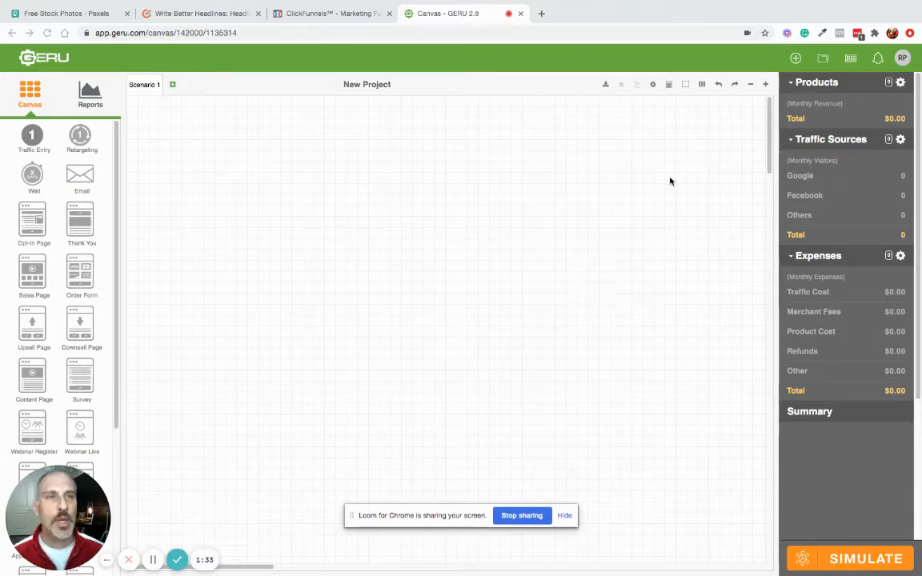
- Load the Squeeze Page Funnel blueprint from GERU's Funnel Blueprints list onto the canvas
{"action": "left_click", "coordinate": [849, 60]}
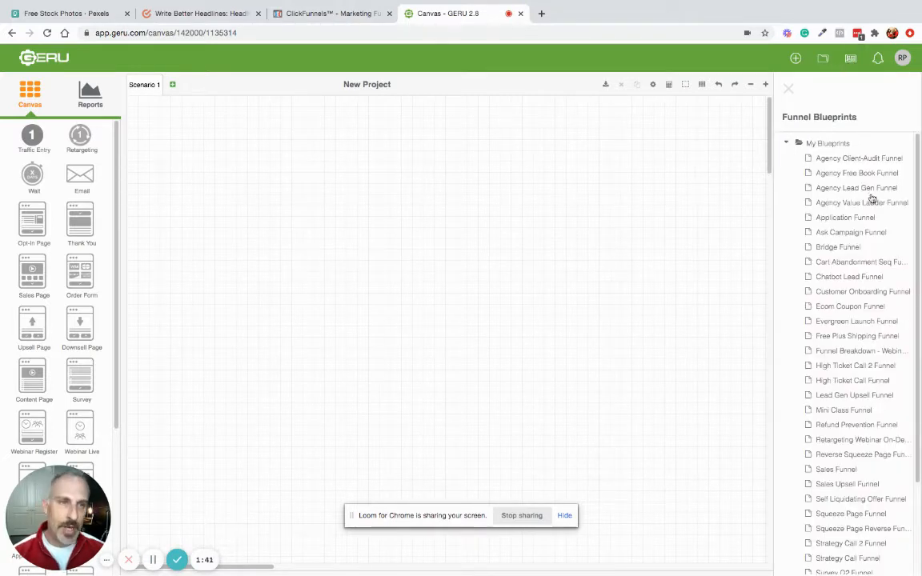
{"action": "scroll", "coordinate": [910, 257], "scroll_direction": "down", "scroll_amount": 3}
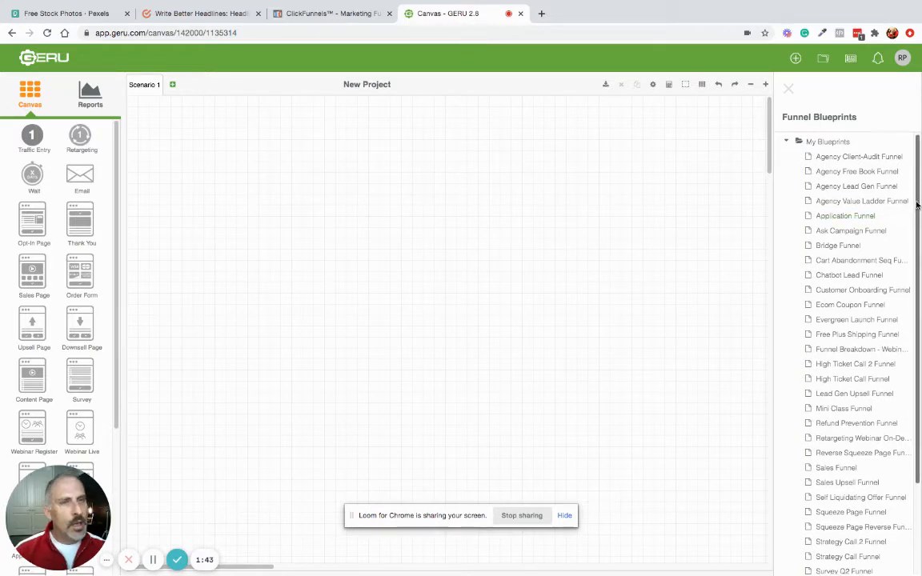
{"action": "scroll", "coordinate": [910, 283], "scroll_direction": "down", "scroll_amount": 1}
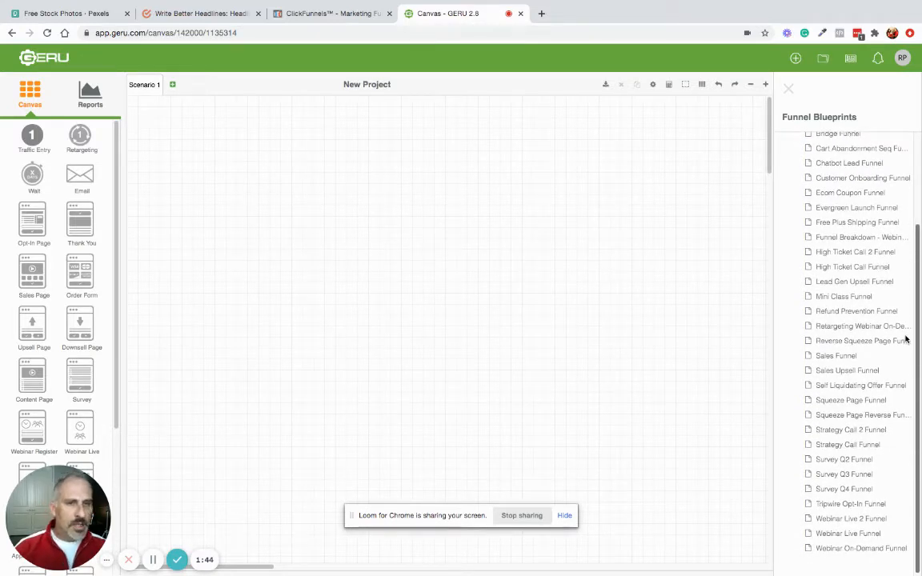
{"action": "left_click", "coordinate": [816, 403]}
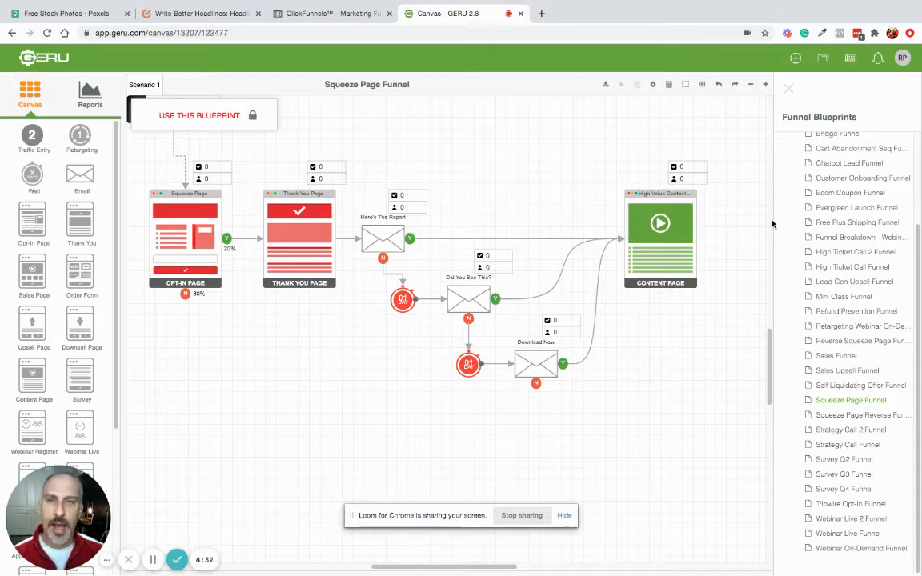
- Switch to the ClickFunnels tab showing the new-funnel Choose Goal step
{"action": "left_click", "coordinate": [313, 19]}
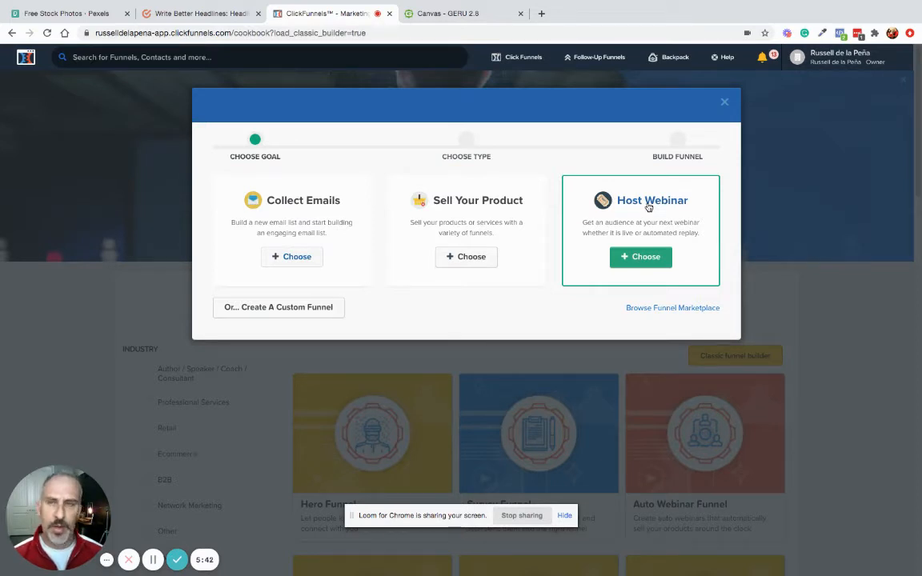
- Pick the Collect Emails goal, name the funnel 'Consultant' and build it
{"action": "left_click", "coordinate": [286, 258]}
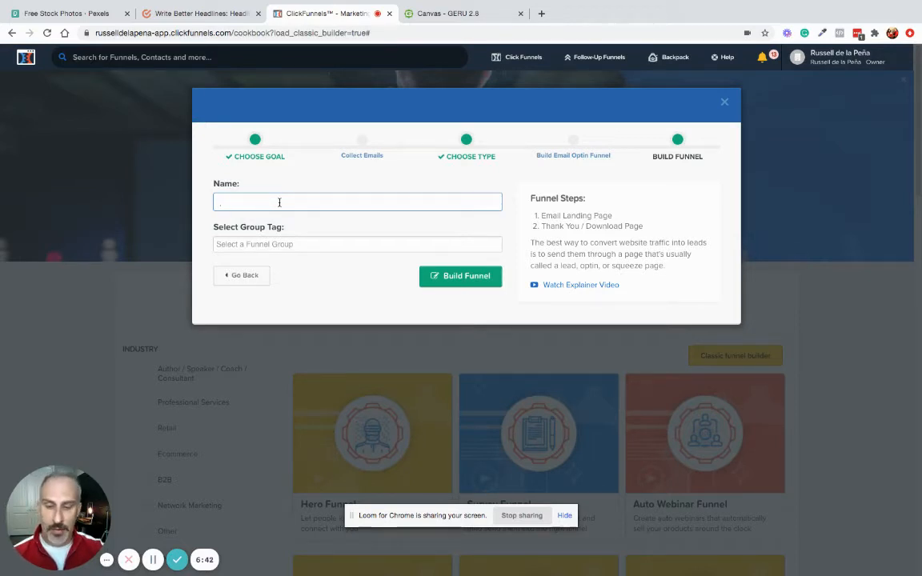
{"action": "type", "text": "Cons"}
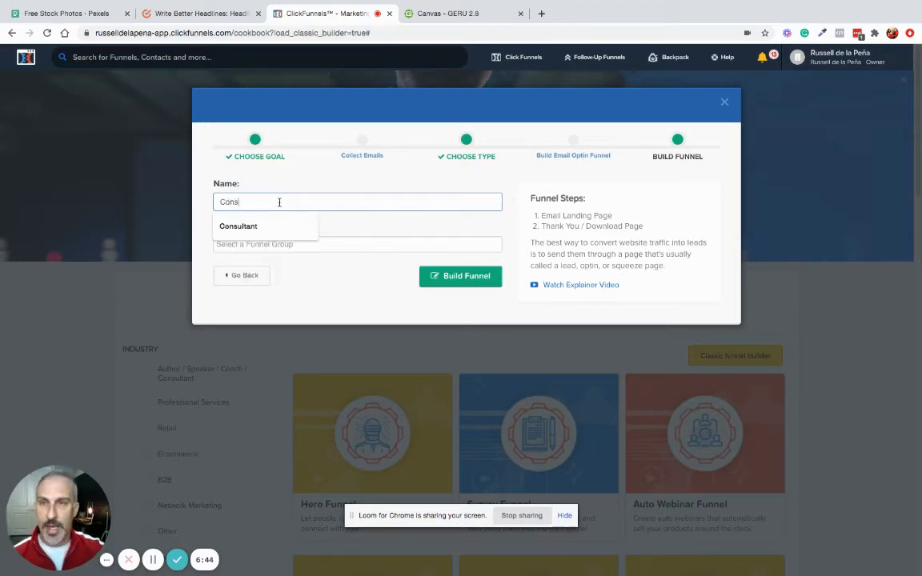
{"action": "left_click", "coordinate": [244, 228]}
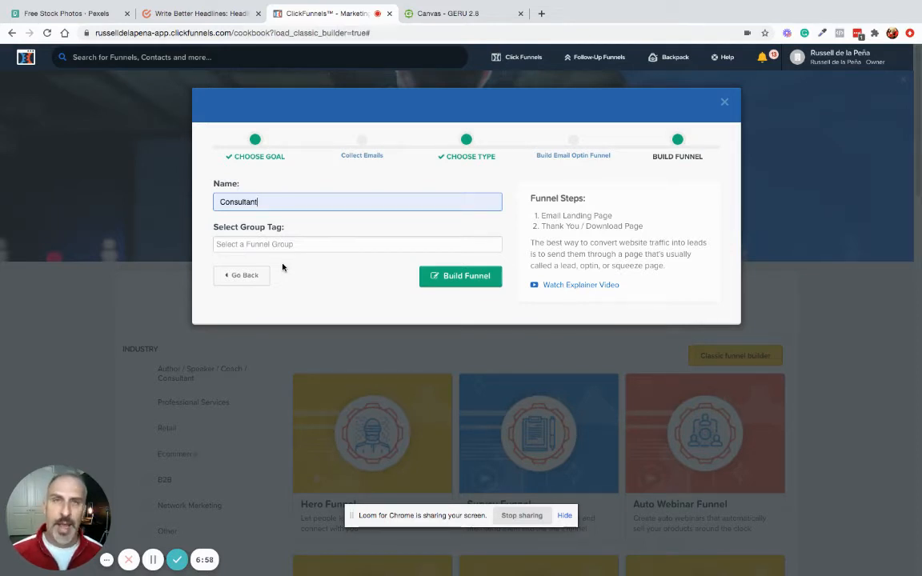
{"action": "left_click", "coordinate": [447, 278]}
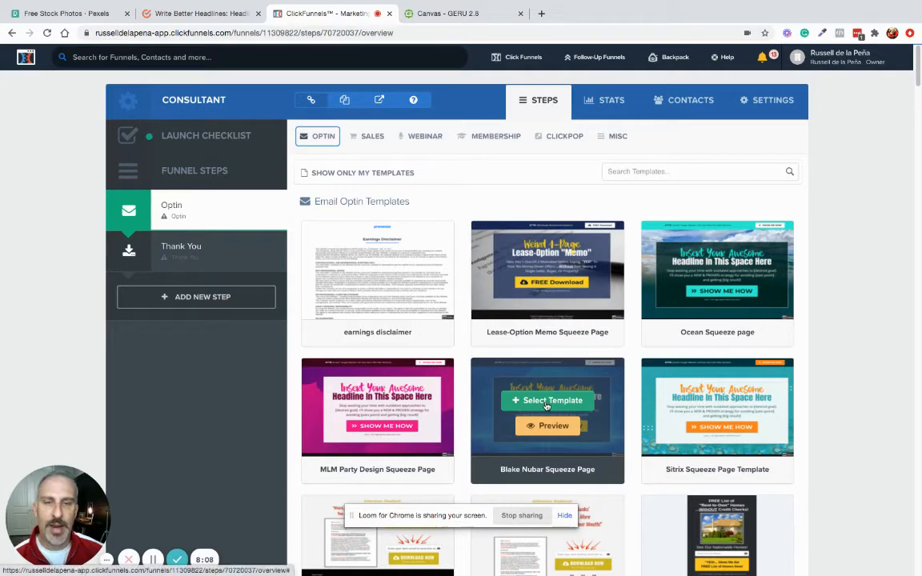
- Apply the dark blue squeeze page template to the Optin step
{"action": "left_click", "coordinate": [546, 402]}
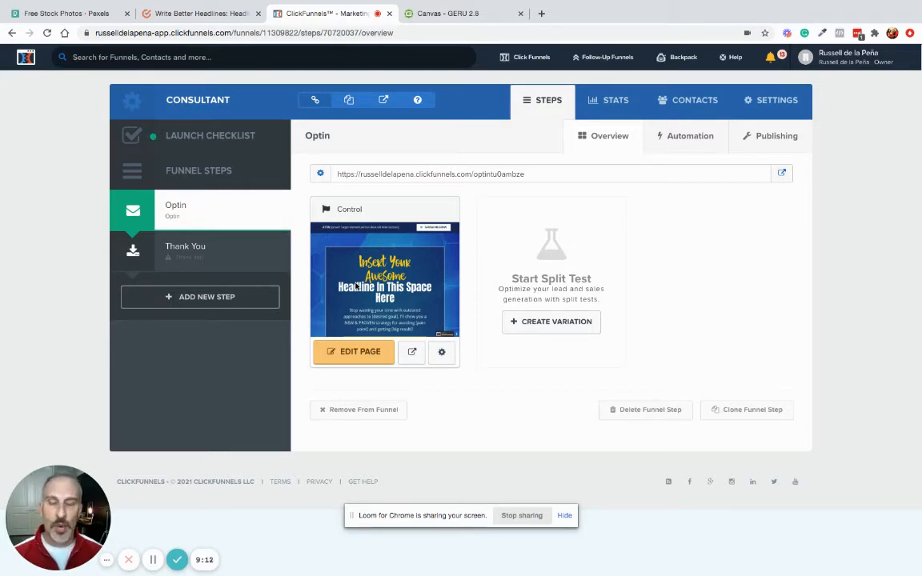
- Open the Optin step's Control page in the page editor
{"action": "left_click", "coordinate": [359, 352]}
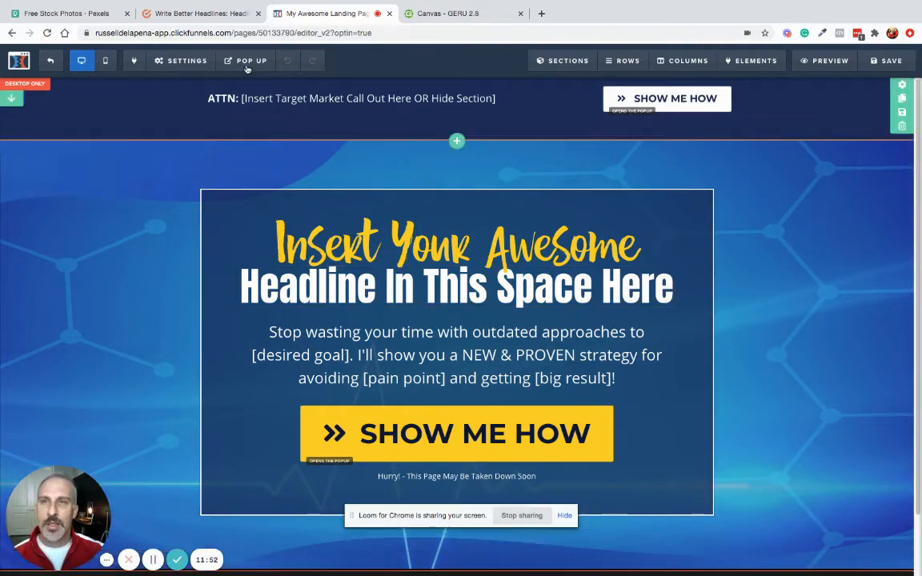
{"action": "mouse_move", "coordinate": [247, 61]}
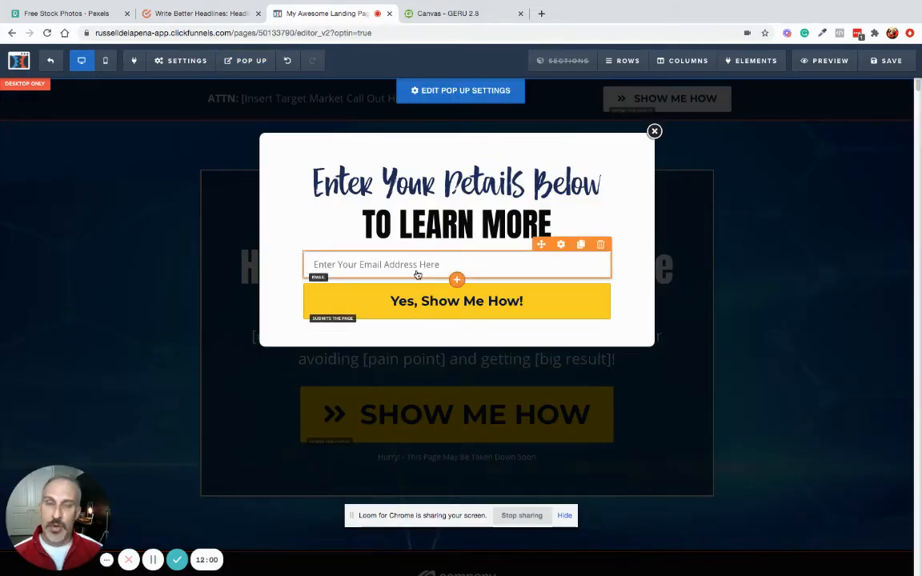
{"action": "left_click", "coordinate": [716, 235]}
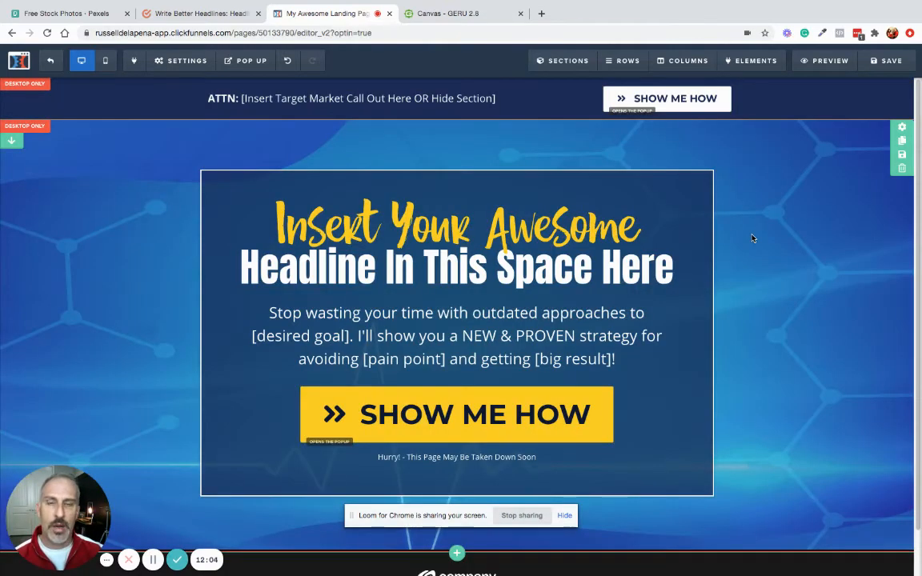
- Replace the two headline placeholder lines with 'How You CAn X' and 'And Y ...Without Z!"'
{"action": "left_click", "coordinate": [424, 216]}
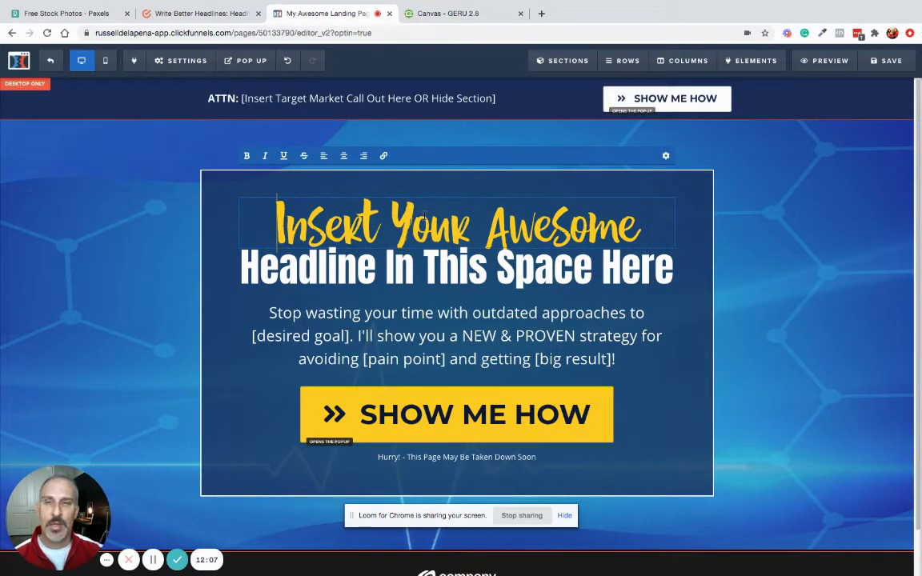
{"action": "triple_click", "coordinate": [424, 214]}
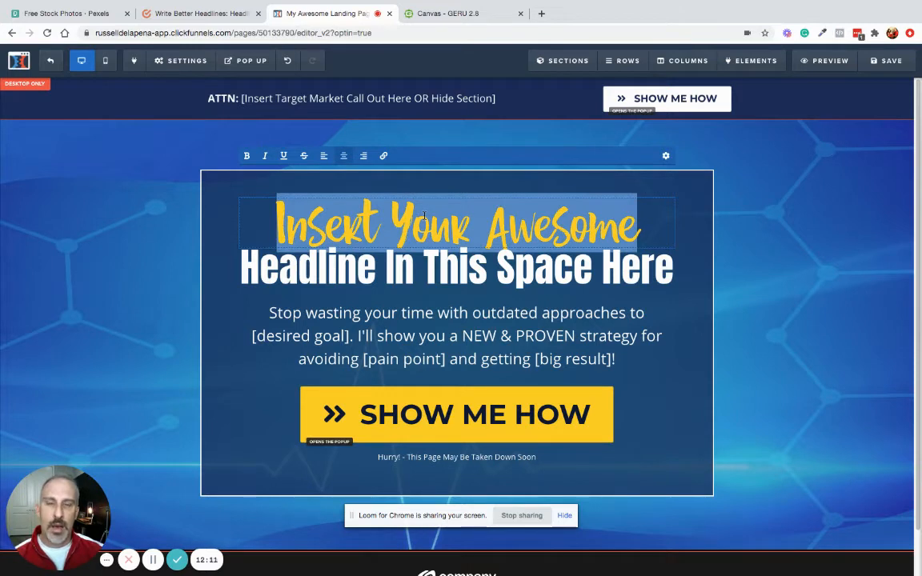
{"action": "type", "text": "Ho"}
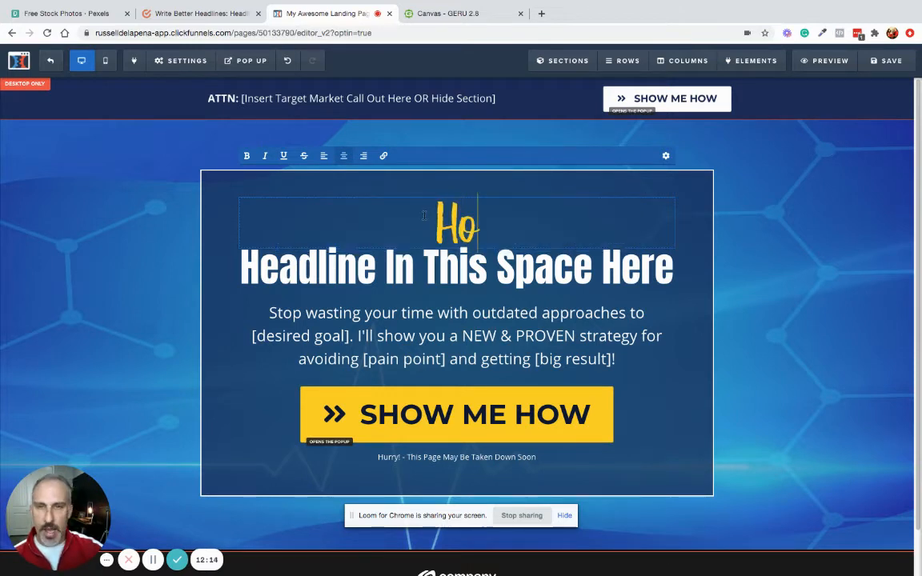
{"action": "type", "text": "w Y"}
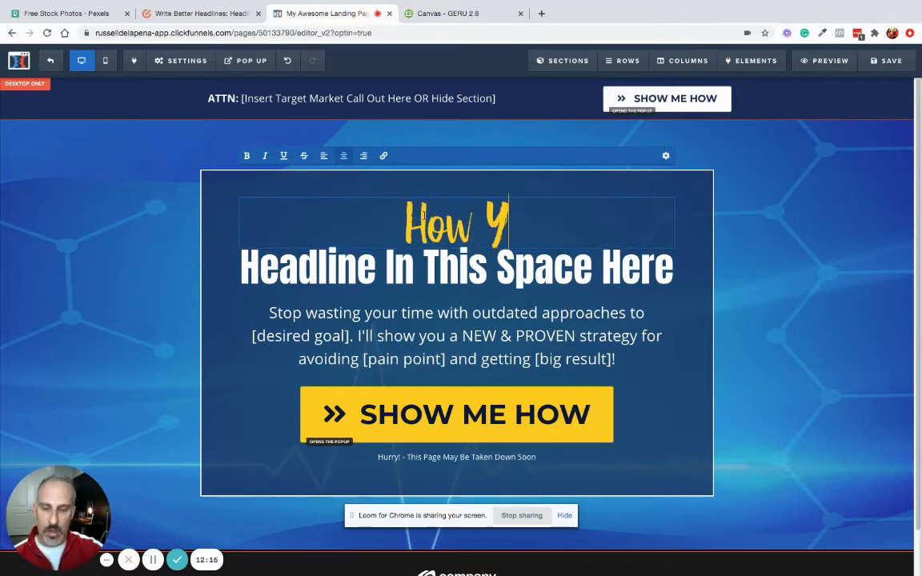
{"action": "type", "text": "ou CAn"}
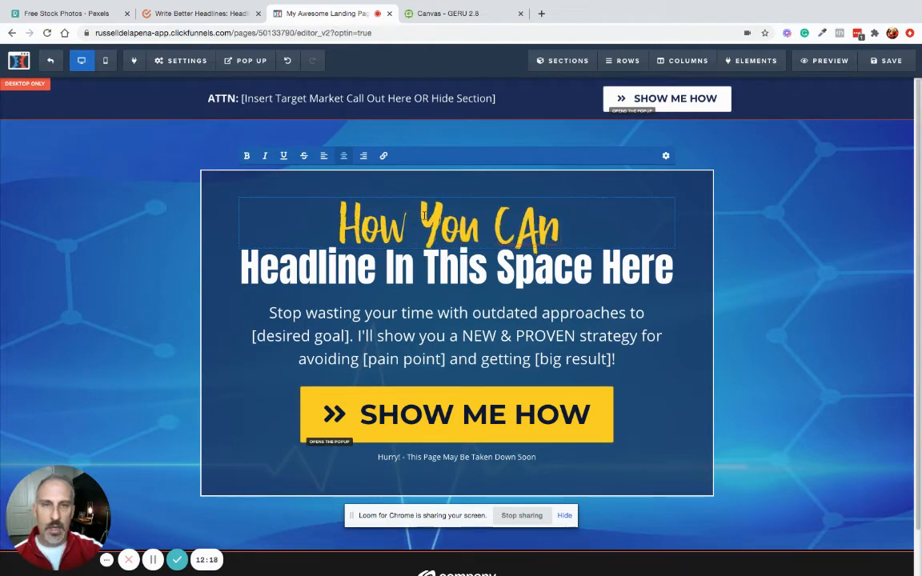
{"action": "type", "text": " X"}
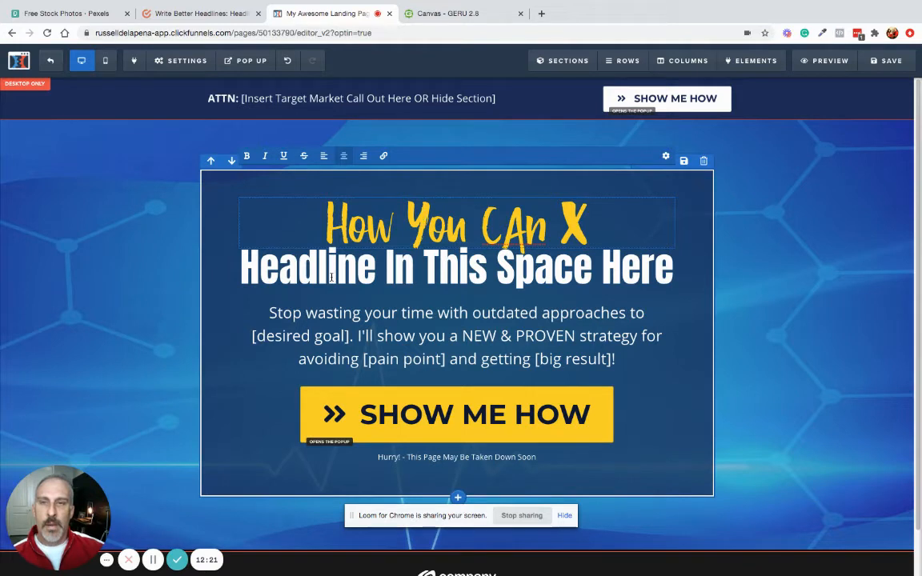
{"action": "triple_click", "coordinate": [406, 270]}
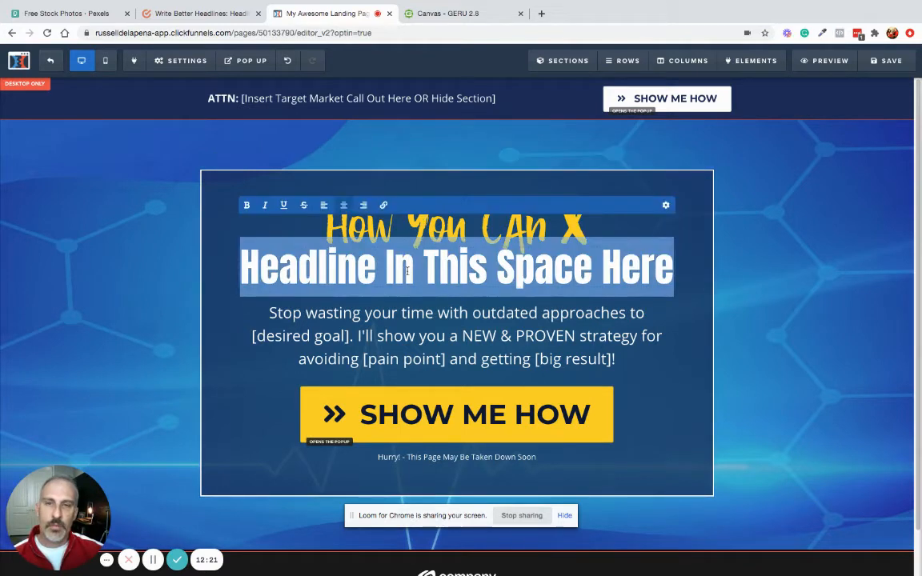
{"action": "type", "text": "And Y"}
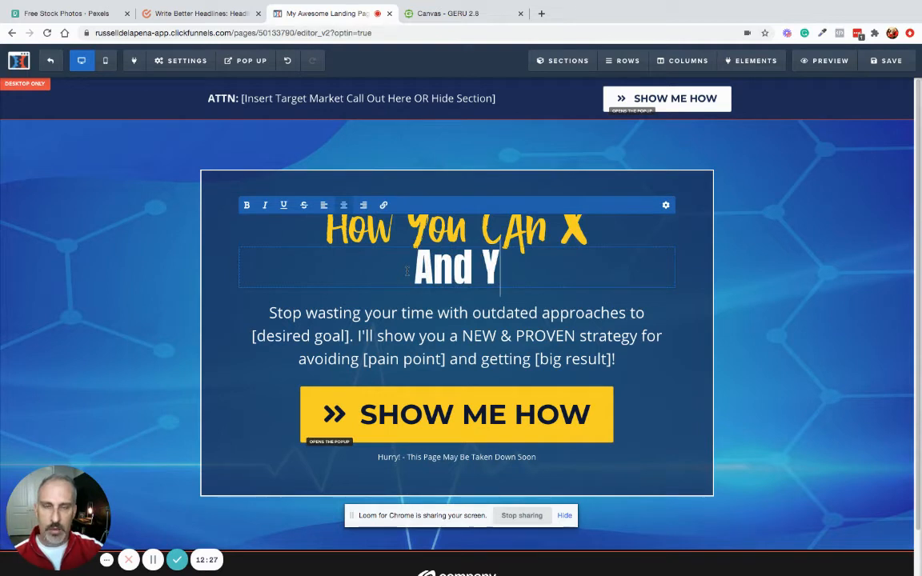
{"action": "type", "text": " ...Withou"}
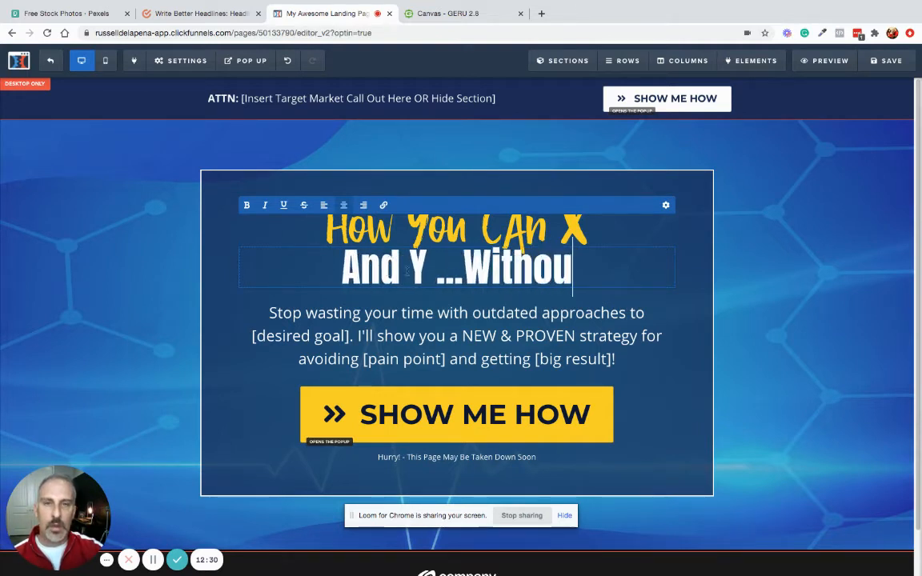
{"action": "type", "text": "t Z"}
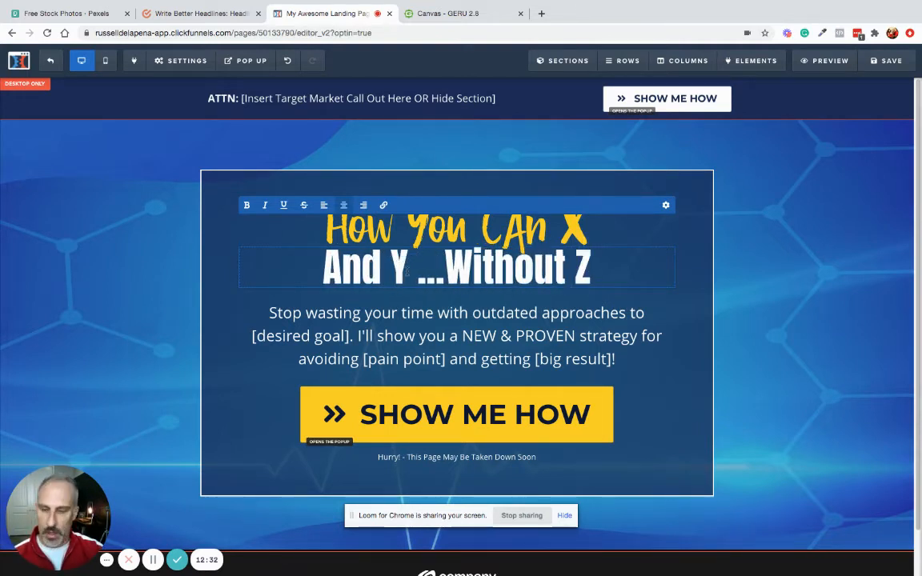
{"action": "type", "text": "!\""}
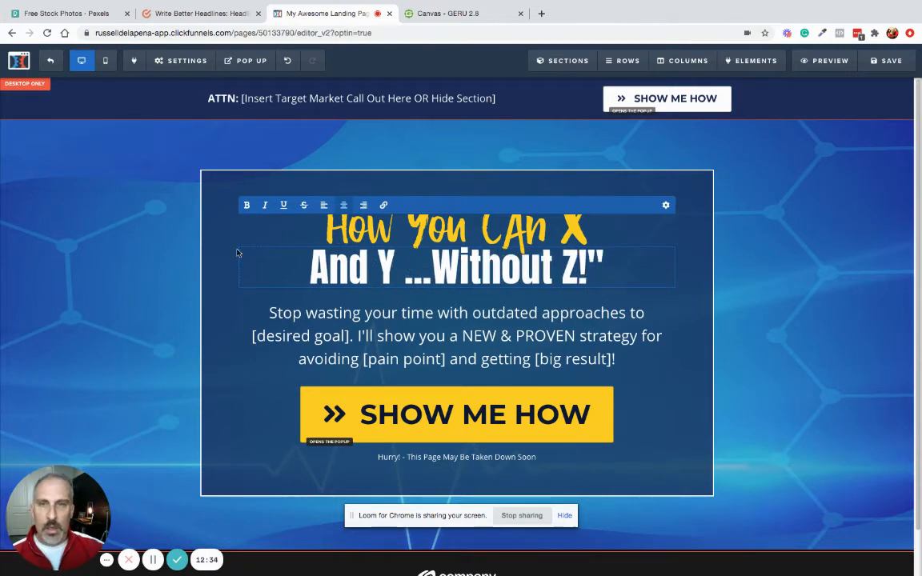
{"action": "left_click", "coordinate": [326, 227]}
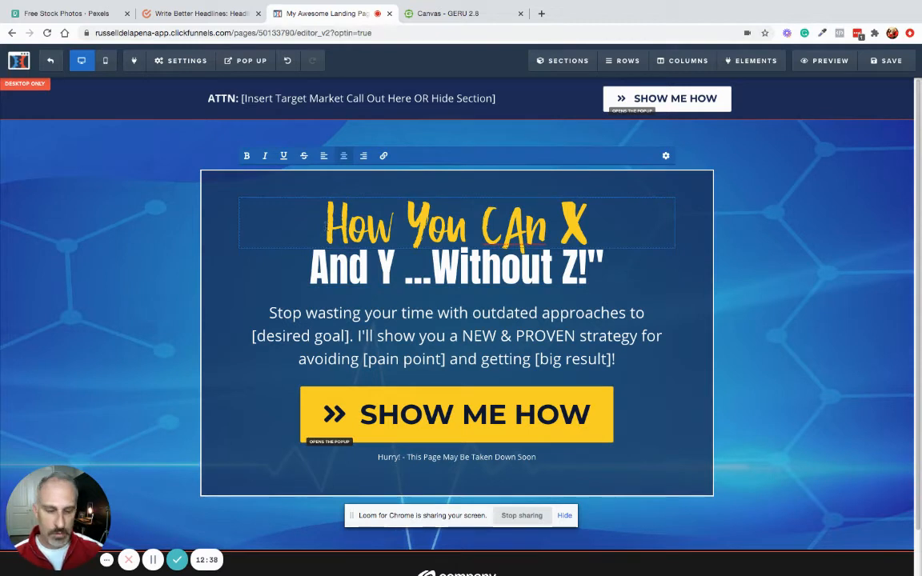
- Add an opening quote before 'How' and highlight the X, Y and 'Without Z' placeholders
{"action": "type", "text": "\""}
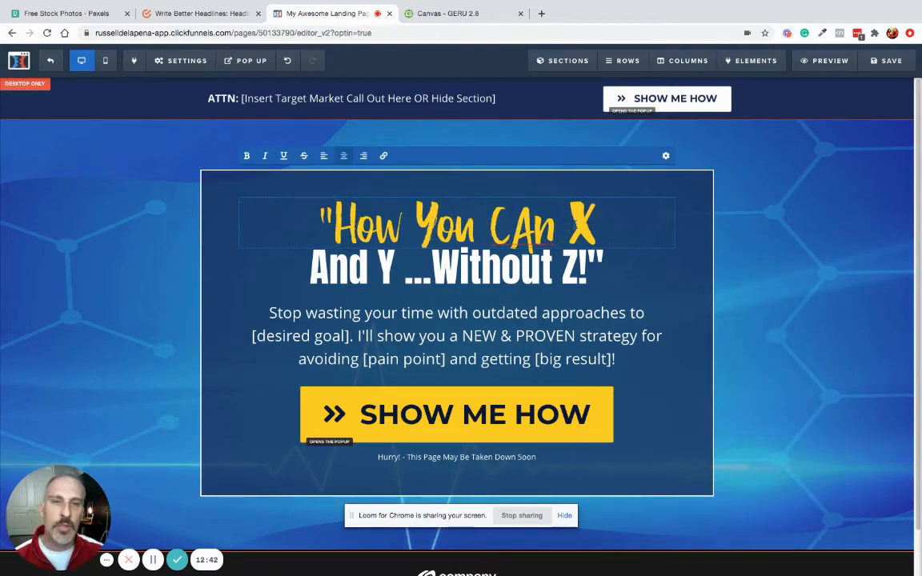
{"action": "double_click", "coordinate": [591, 223]}
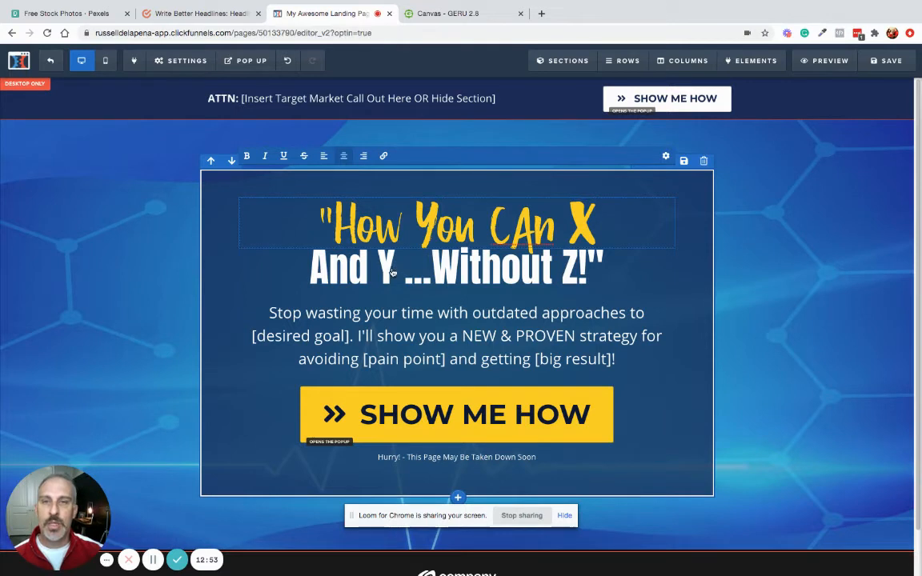
{"action": "left_click", "coordinate": [356, 246]}
{"action": "left_click", "coordinate": [369, 266]}
{"action": "double_click", "coordinate": [387, 267]}
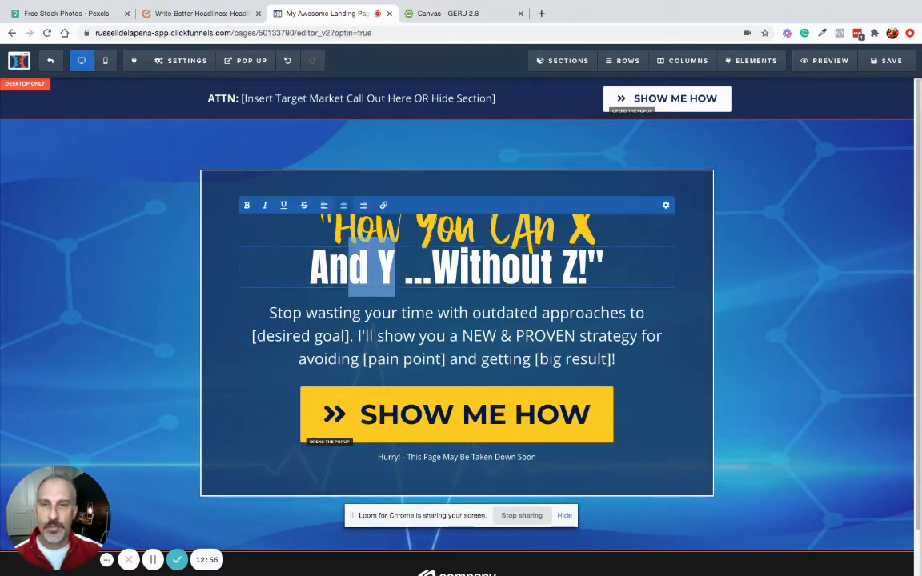
{"action": "left_click", "coordinate": [433, 267]}
{"action": "left_click_drag", "start_coordinate": [437, 267], "coordinate": [613, 267]}
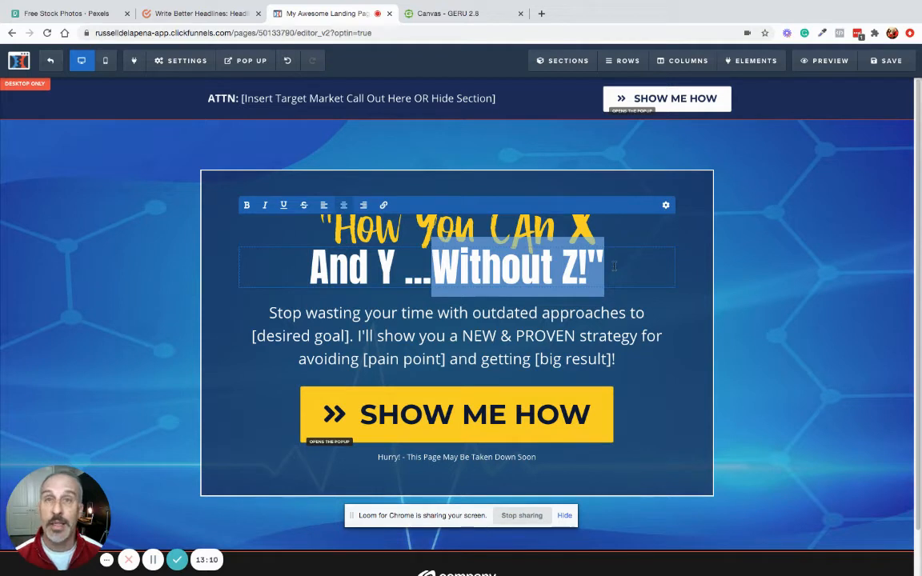
{"action": "left_click", "coordinate": [462, 98]}
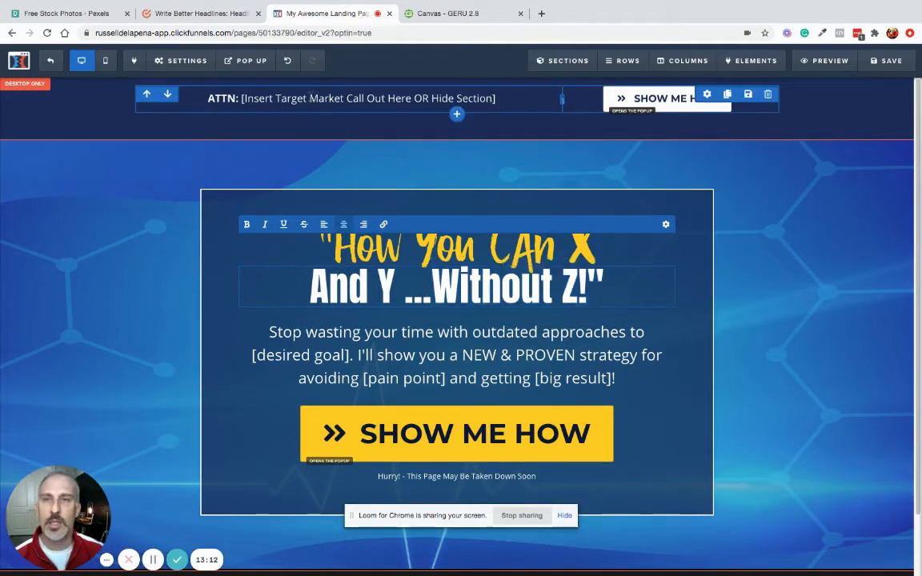
- Change the ATTN call-out placeholder to 'Realtors or Real Estate Investors!'
{"action": "left_click", "coordinate": [213, 88]}
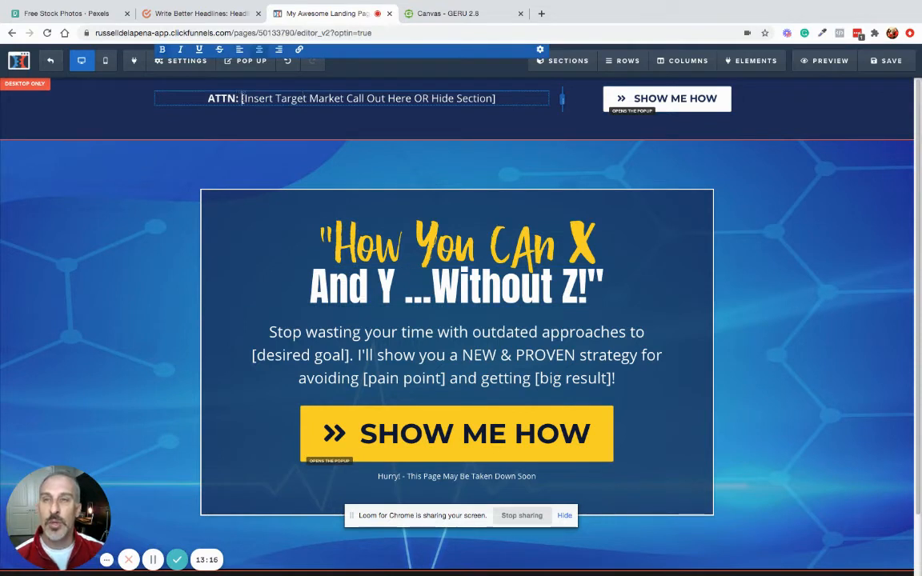
{"action": "left_click_drag", "start_coordinate": [259, 97], "coordinate": [509, 96]}
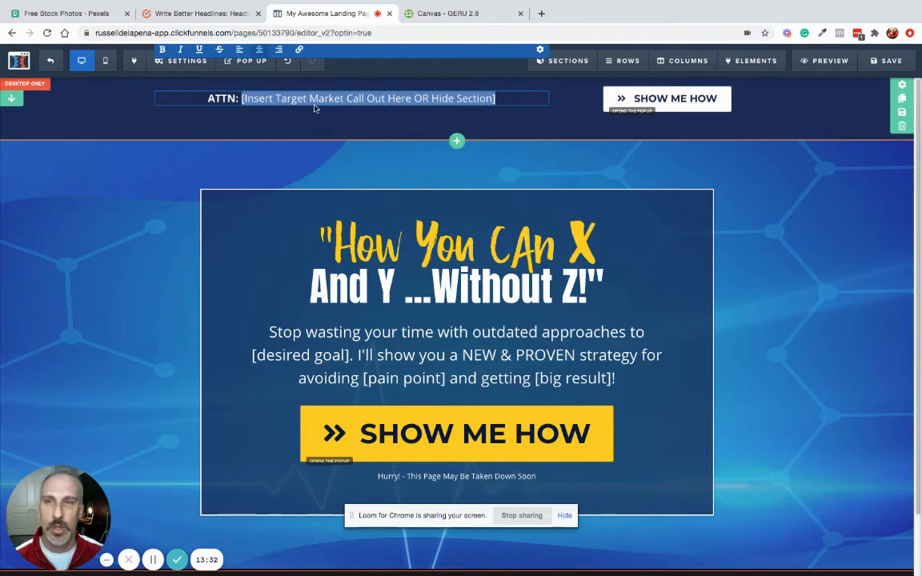
{"action": "type", "text": "Rea"}
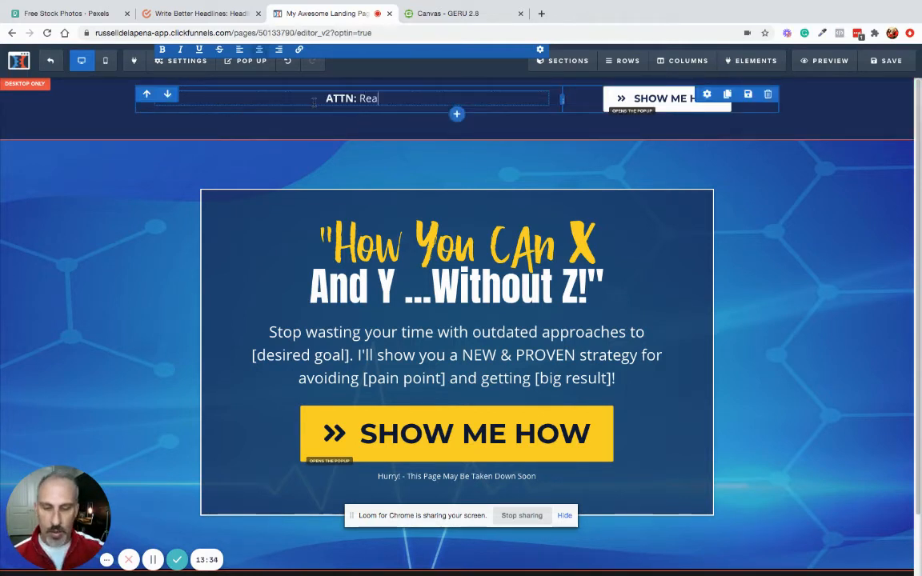
{"action": "type", "text": "ltors or "}
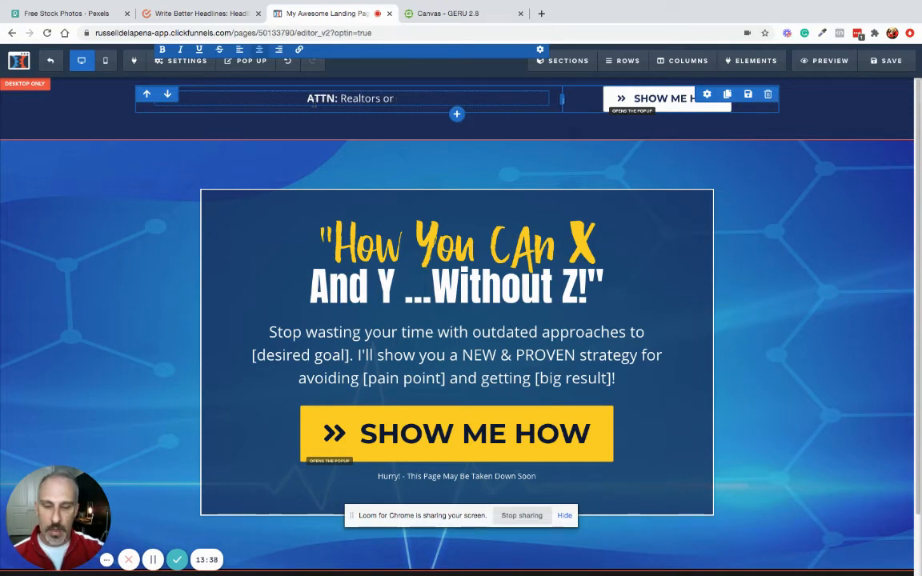
{"action": "type", "text": "Investors"}
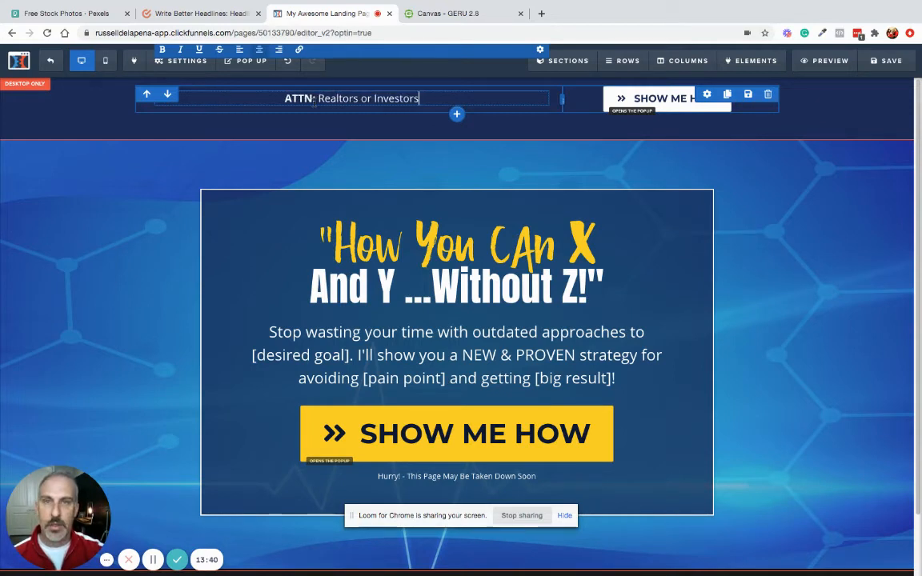
{"action": "left_click", "coordinate": [371, 98]}
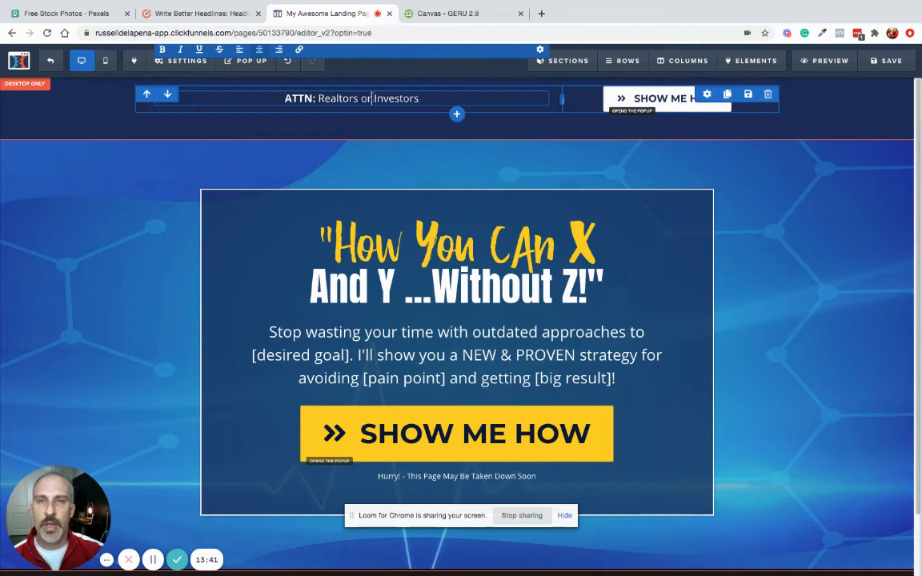
{"action": "type", "text": "Real "}
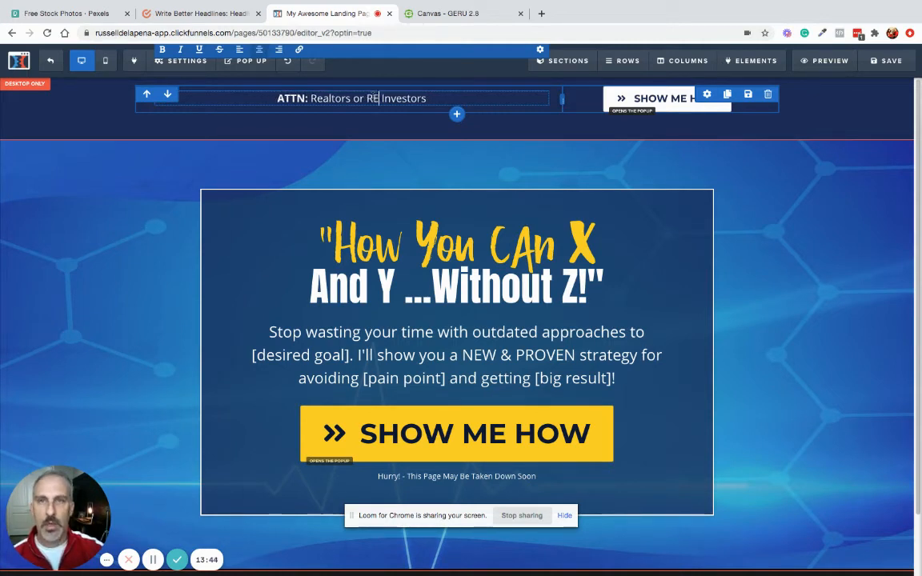
{"action": "type", "text": "Estate"}
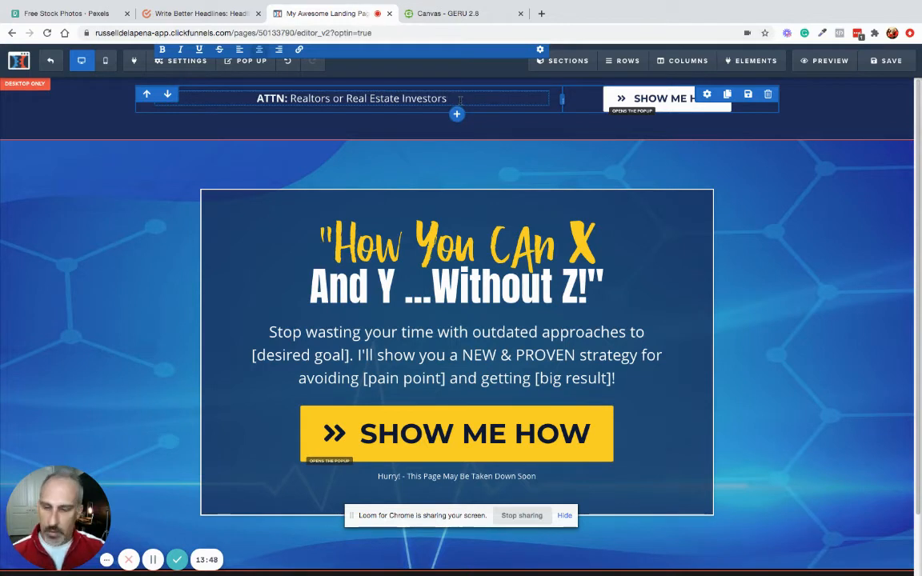
{"action": "left_click", "coordinate": [459, 98]}
{"action": "type", "text": "!"}
{"action": "left_click", "coordinate": [418, 132]}
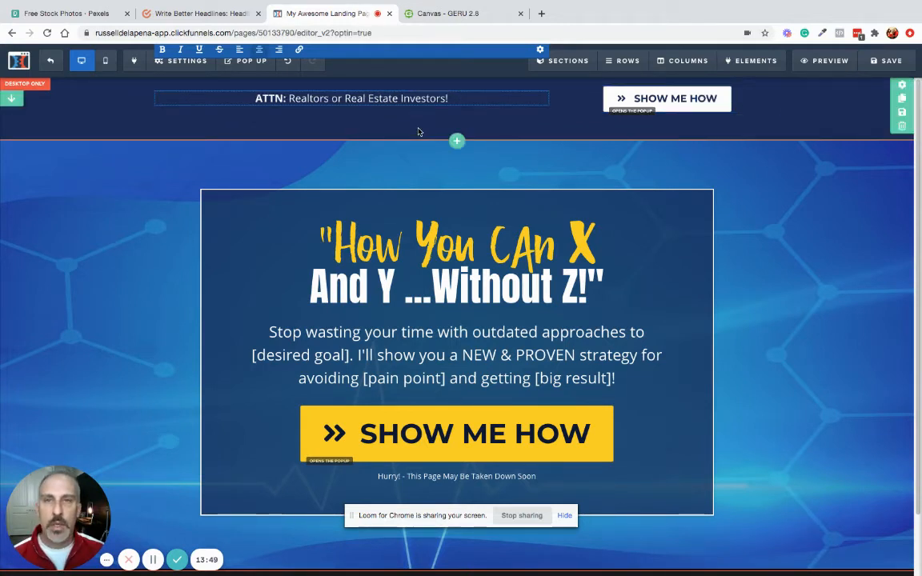
- Fix the 'CAn' typo so the headline reads 'How You Can X'
{"action": "scroll", "coordinate": [462, 224], "scroll_direction": "down", "scroll_amount": 1}
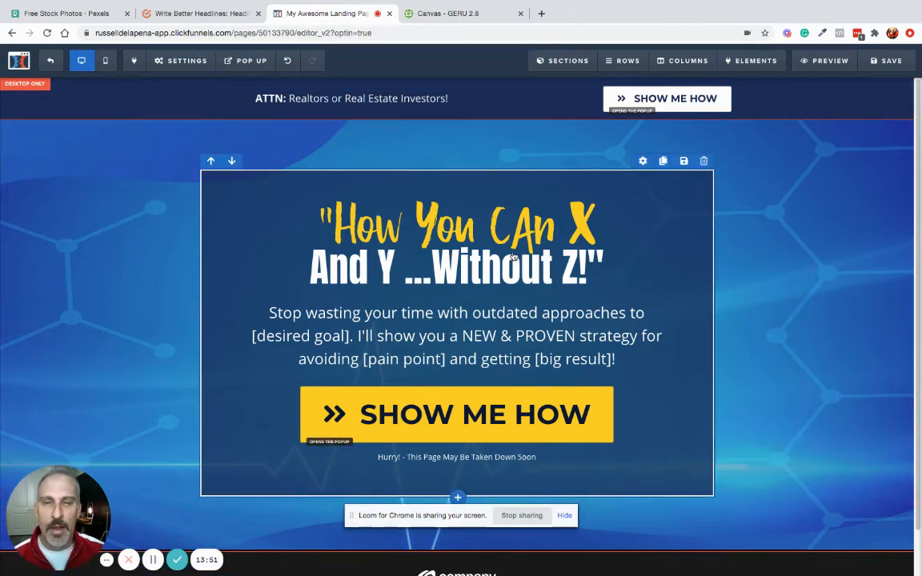
{"action": "double_click", "coordinate": [582, 228]}
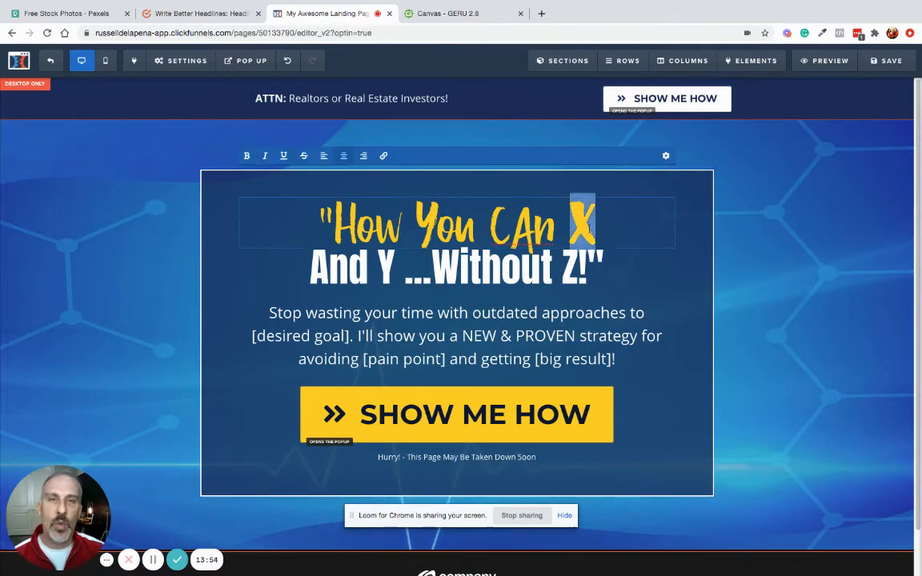
{"action": "left_click", "coordinate": [536, 222]}
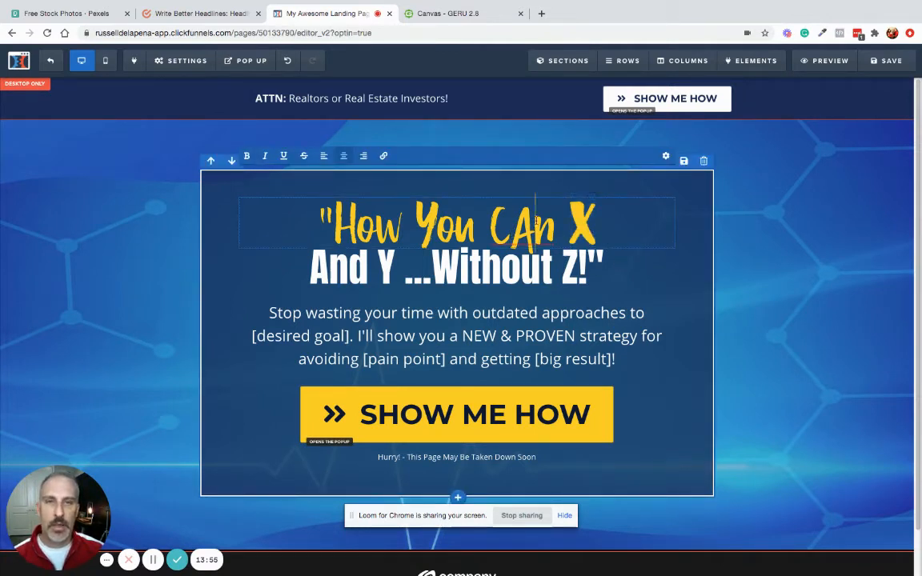
{"action": "key", "text": "BackSpace"}
{"action": "type", "text": "a"}
{"action": "double_click", "coordinate": [592, 216]}
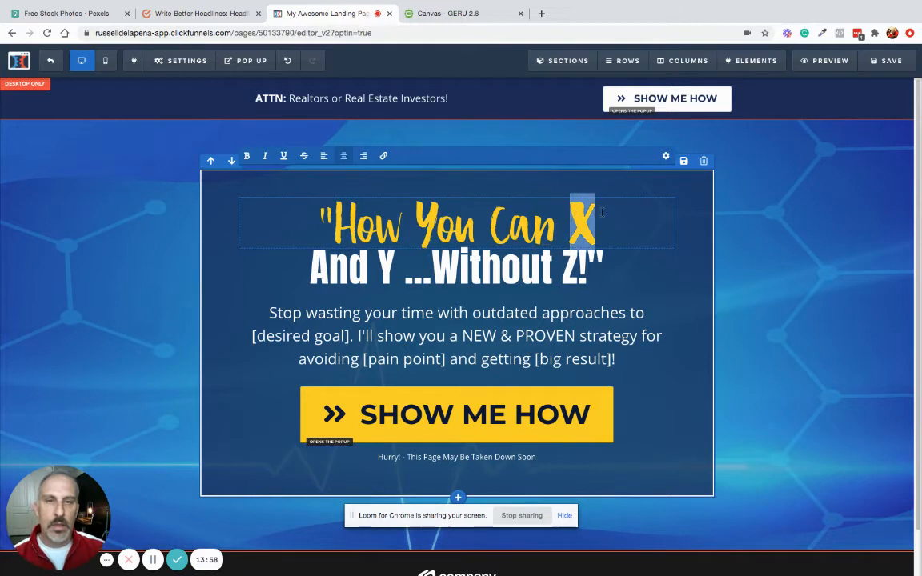
{"action": "left_click", "coordinate": [397, 295]}
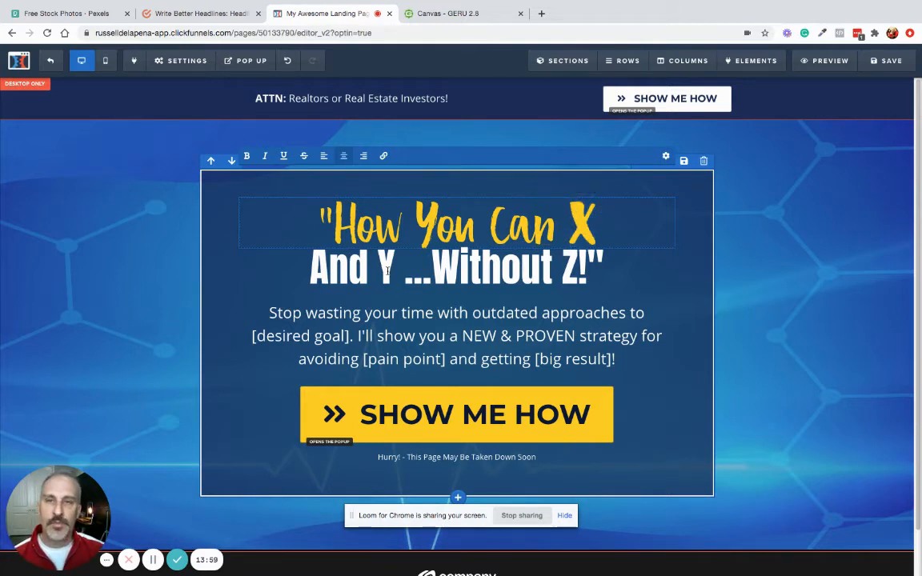
- Underline the word 'Without' in the headline's second line
{"action": "left_click", "coordinate": [378, 268]}
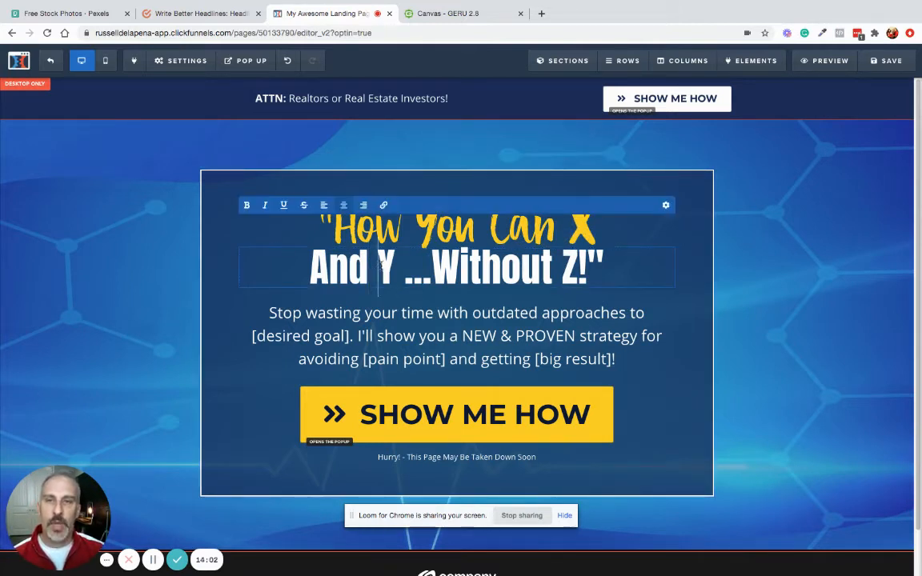
{"action": "left_click_drag", "start_coordinate": [378, 268], "coordinate": [403, 263]}
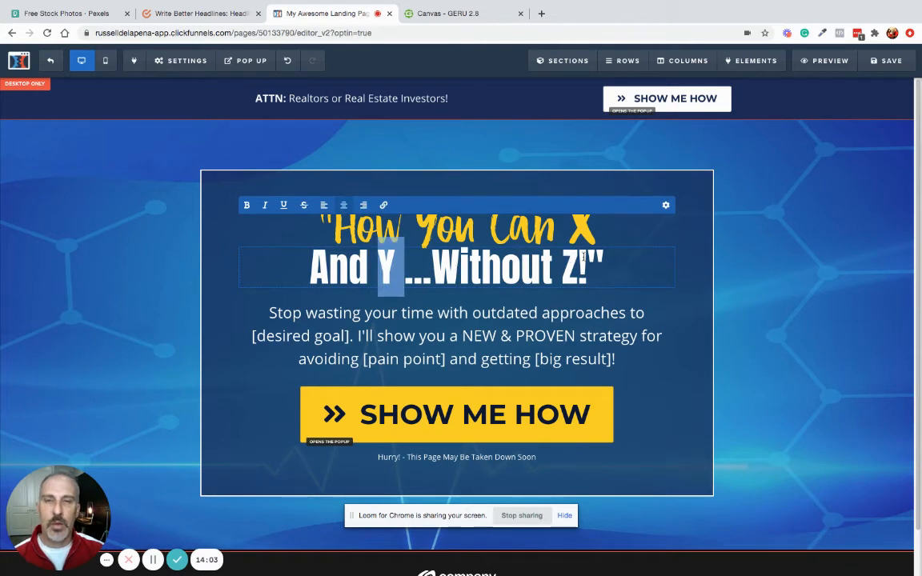
{"action": "left_click", "coordinate": [460, 268]}
{"action": "left_click_drag", "start_coordinate": [544, 268], "coordinate": [390, 243]}
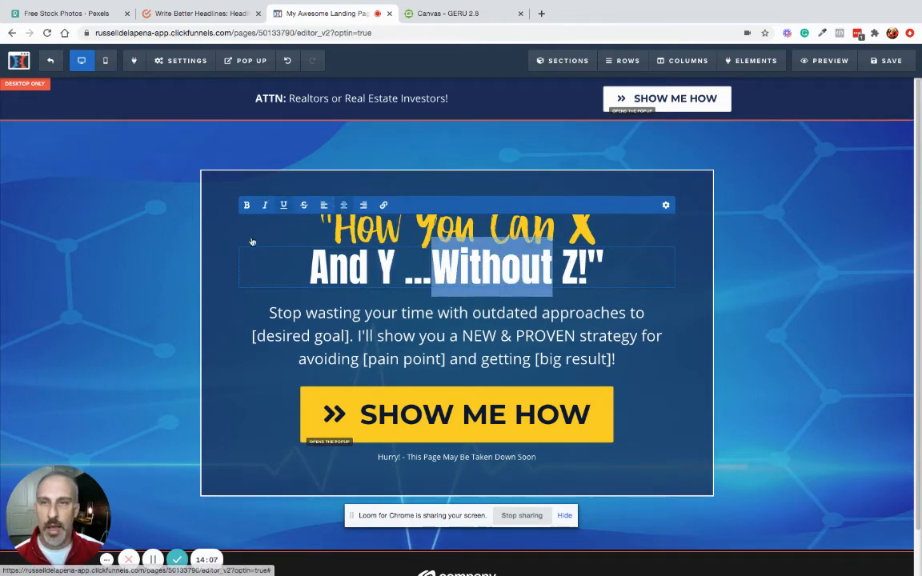
{"action": "left_click", "coordinate": [658, 329]}
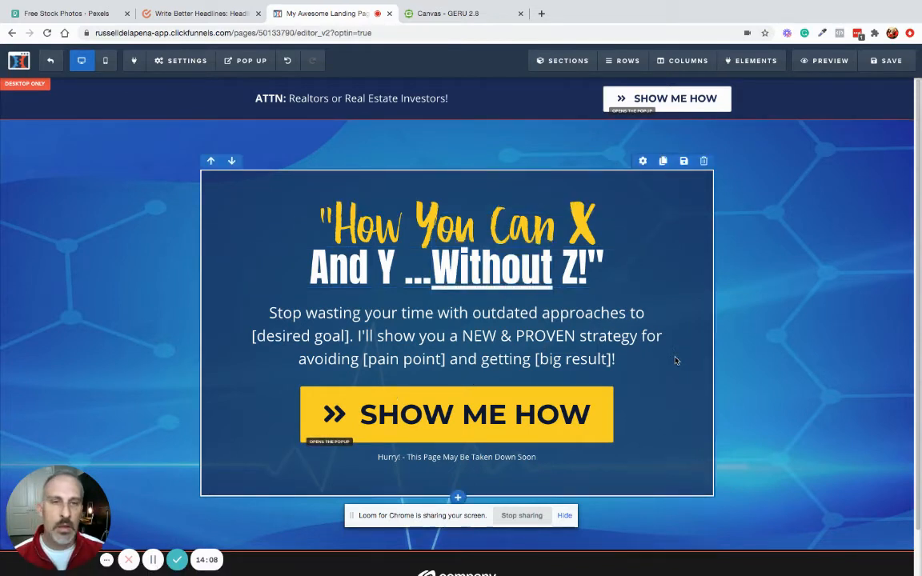
{"action": "left_click", "coordinate": [319, 314]}
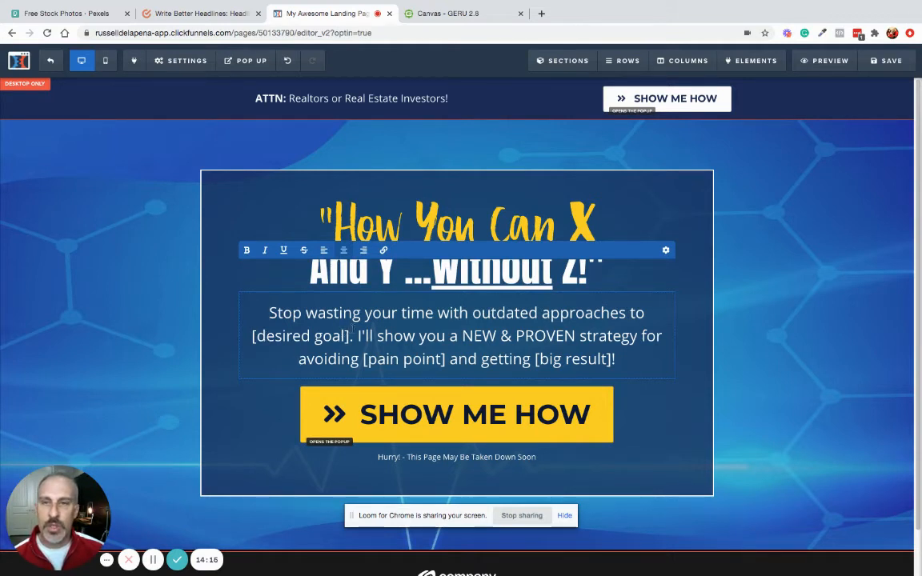
- Highlight the [desired goal] and [big result] placeholders in the paragraph text
{"action": "left_click_drag", "start_coordinate": [350, 336], "coordinate": [237, 342]}
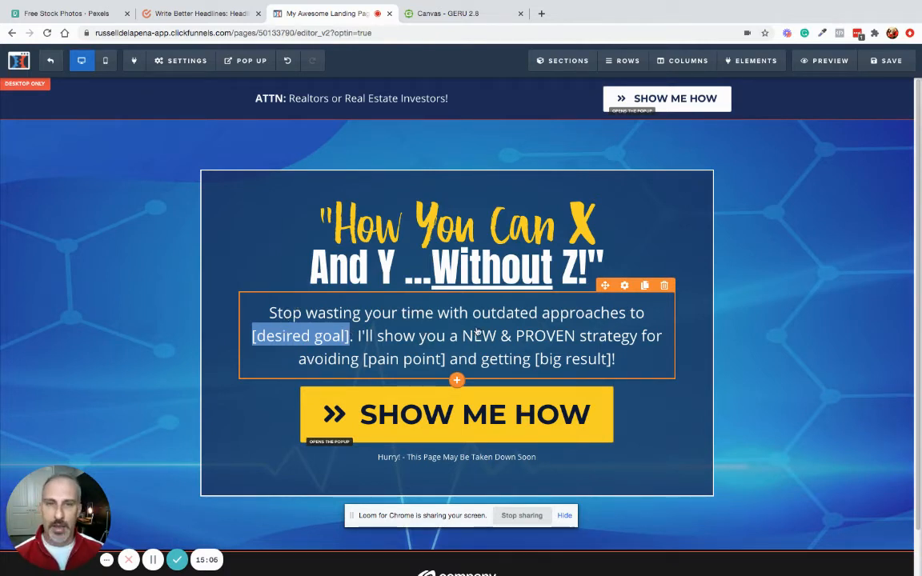
{"action": "left_click", "coordinate": [615, 334]}
{"action": "left_click", "coordinate": [615, 333]}
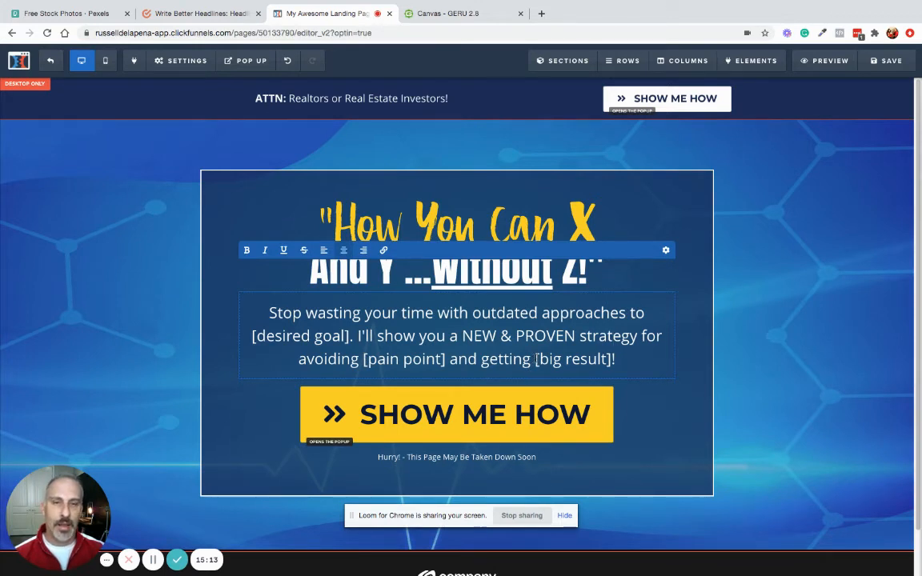
{"action": "left_click_drag", "start_coordinate": [536, 359], "coordinate": [612, 359]}
{"action": "left_click", "coordinate": [689, 424]}
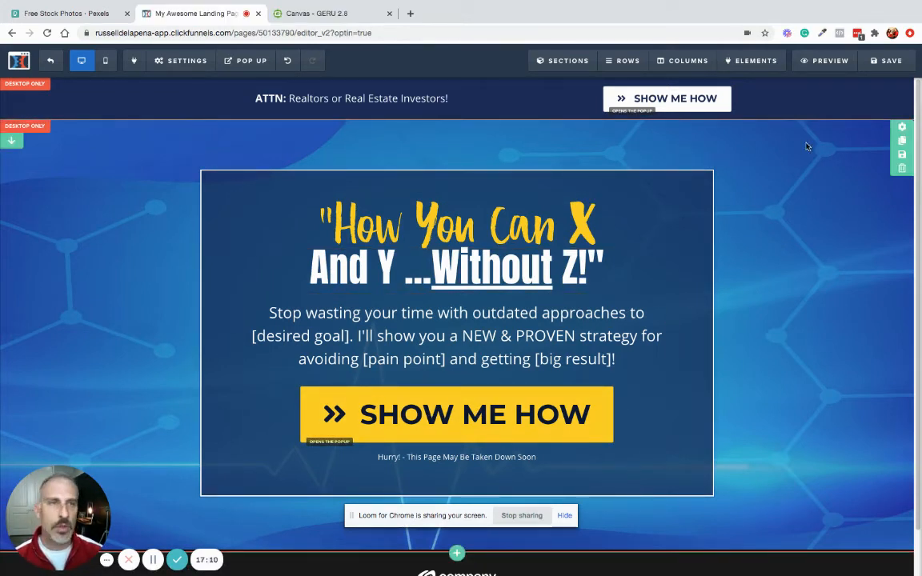
- Search Pexels' free stock videos for 'house'
{"action": "left_click", "coordinate": [77, 14]}
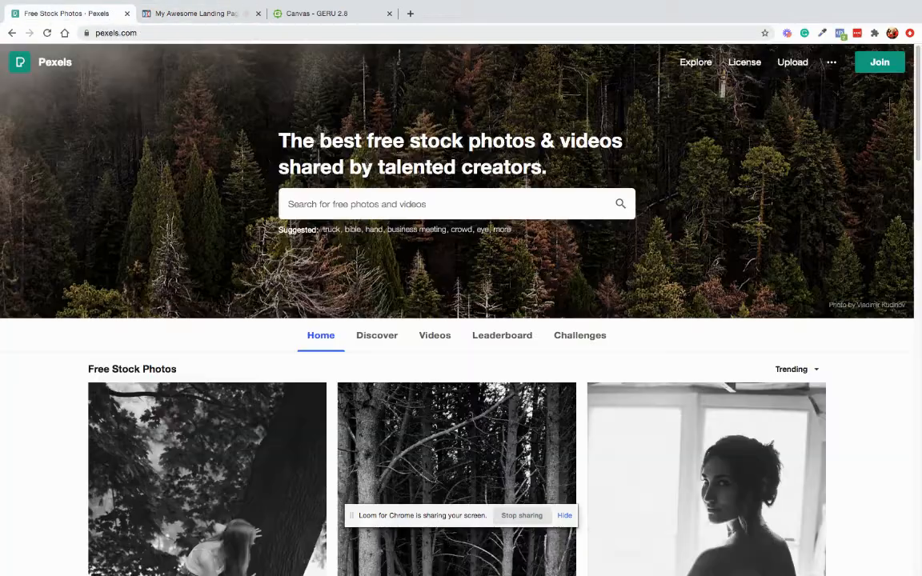
{"action": "left_click", "coordinate": [366, 207]}
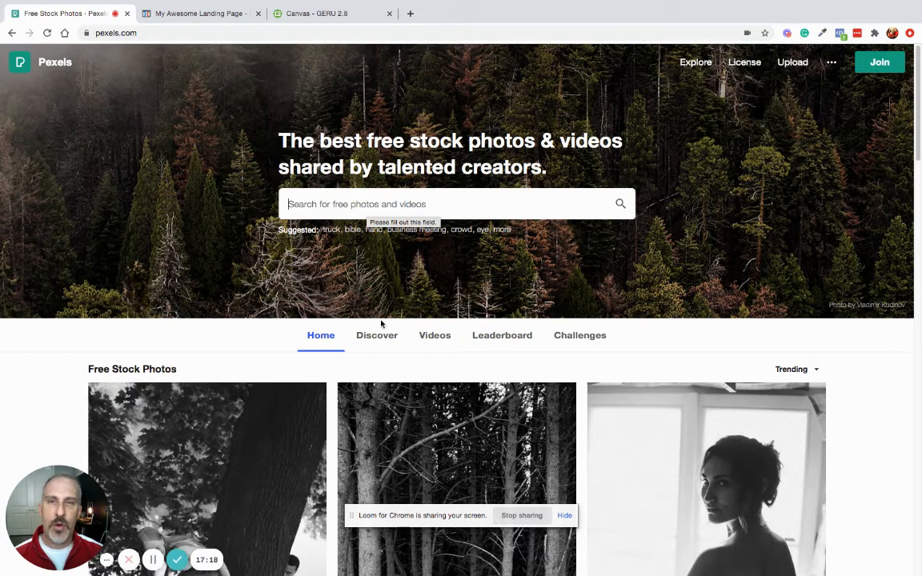
{"action": "left_click", "coordinate": [433, 341]}
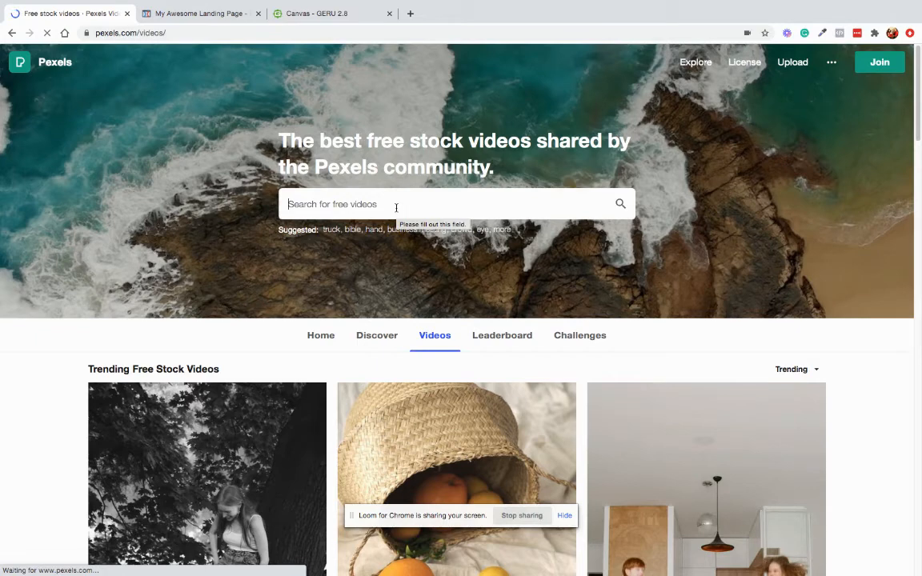
{"action": "type", "text": "house"}
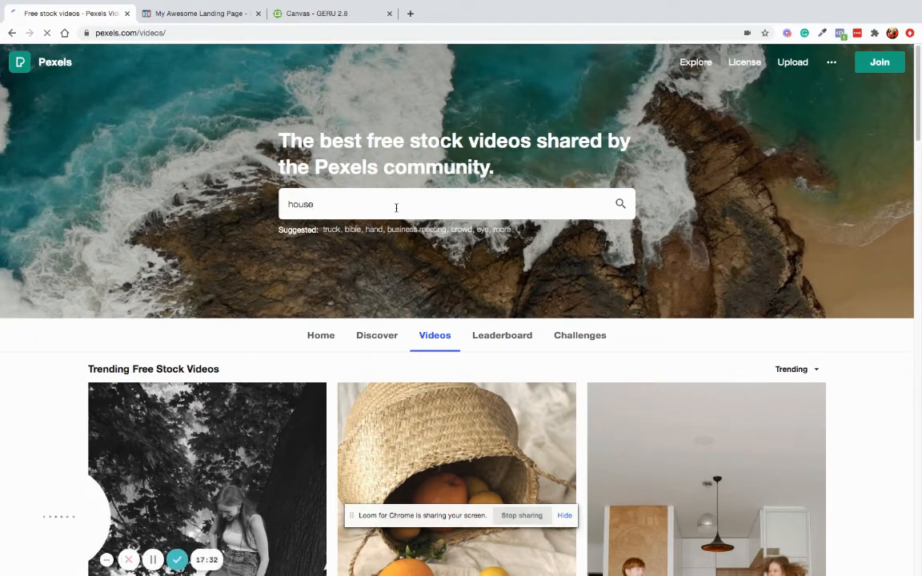
{"action": "key", "text": "Return"}
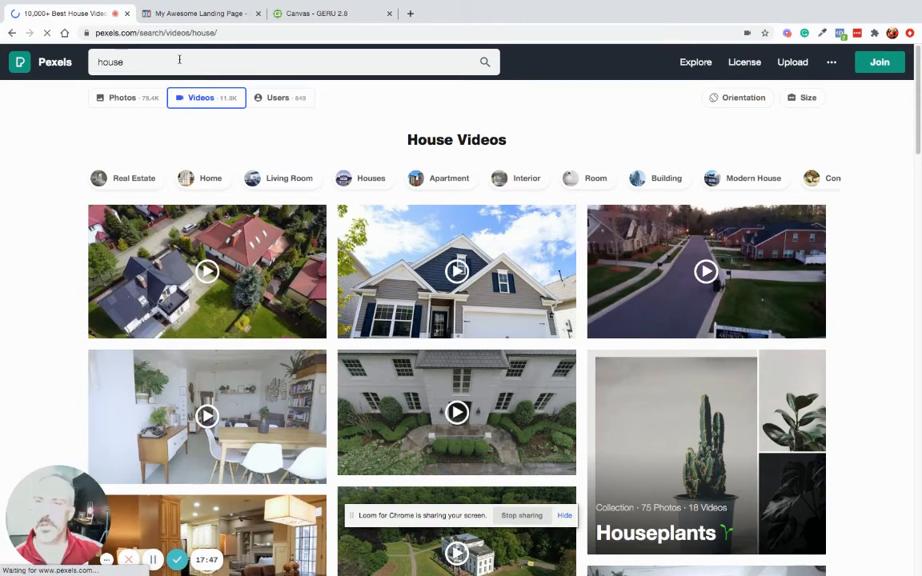
- Replace the search with 'realtor' and browse the realtor video results
{"action": "double_click", "coordinate": [179, 60]}
{"action": "type", "text": "realtor"}
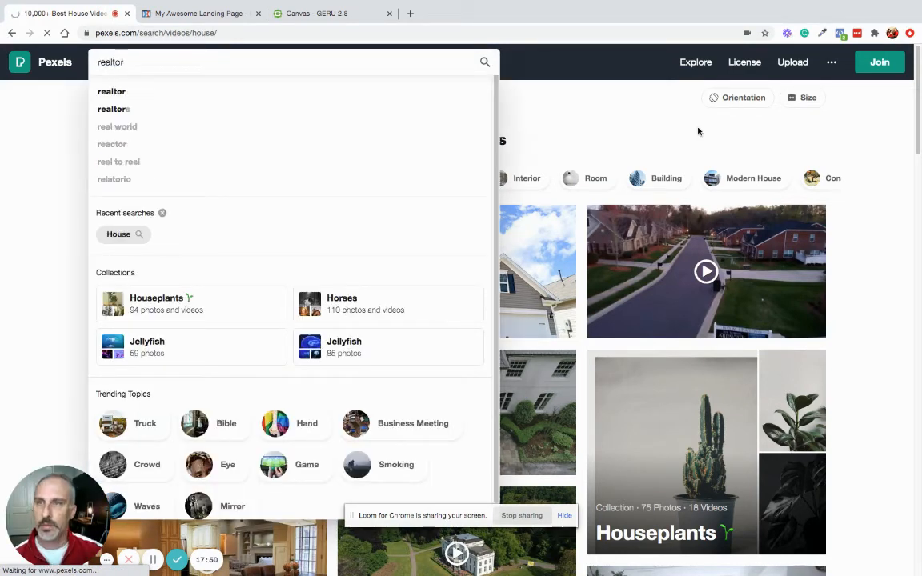
{"action": "key", "text": "Return"}
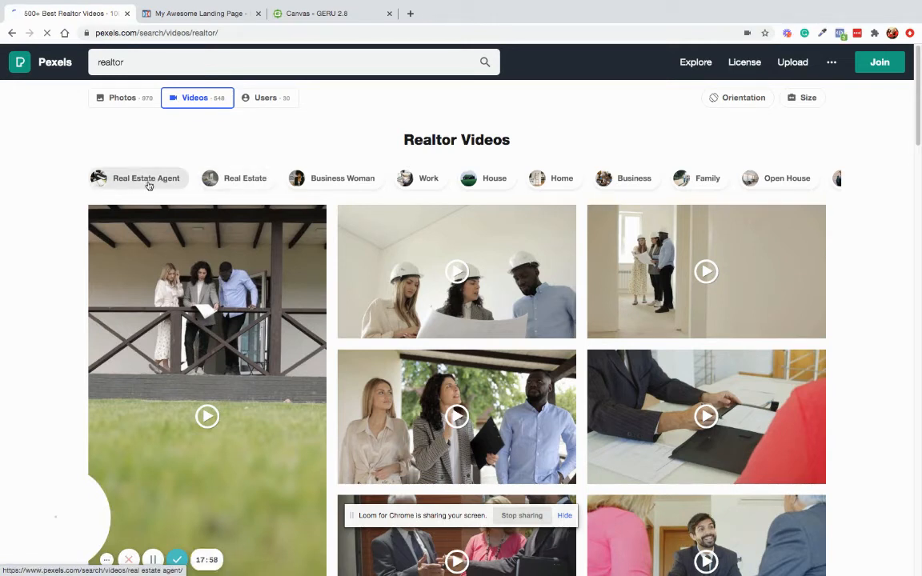
{"action": "mouse_move", "coordinate": [508, 324]}
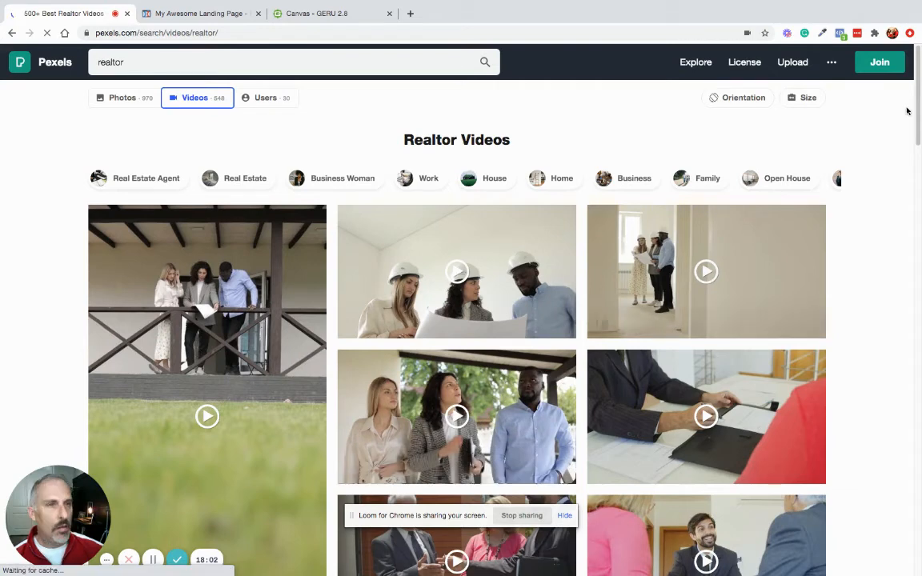
{"action": "scroll", "coordinate": [917, 112], "scroll_direction": "down", "scroll_amount": 1}
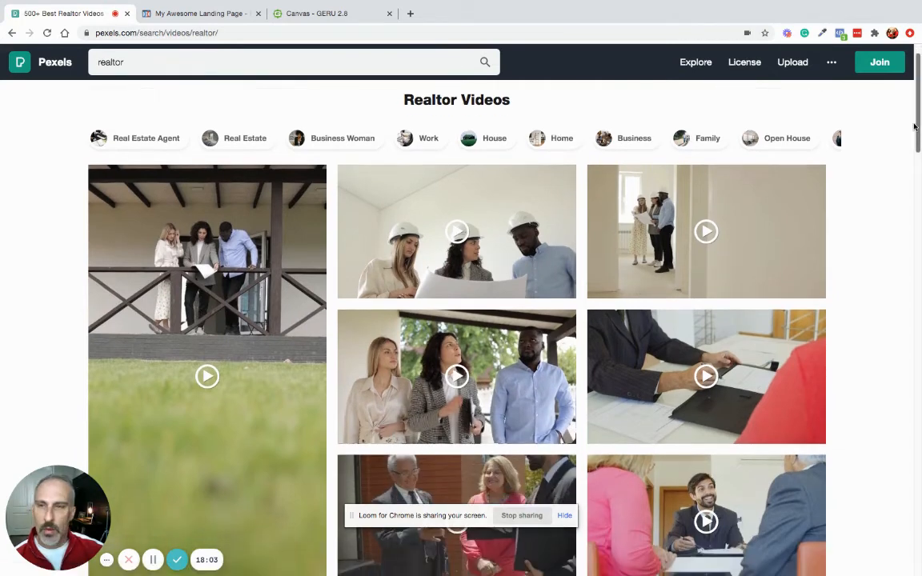
{"action": "scroll", "coordinate": [915, 126], "scroll_direction": "down", "scroll_amount": 3}
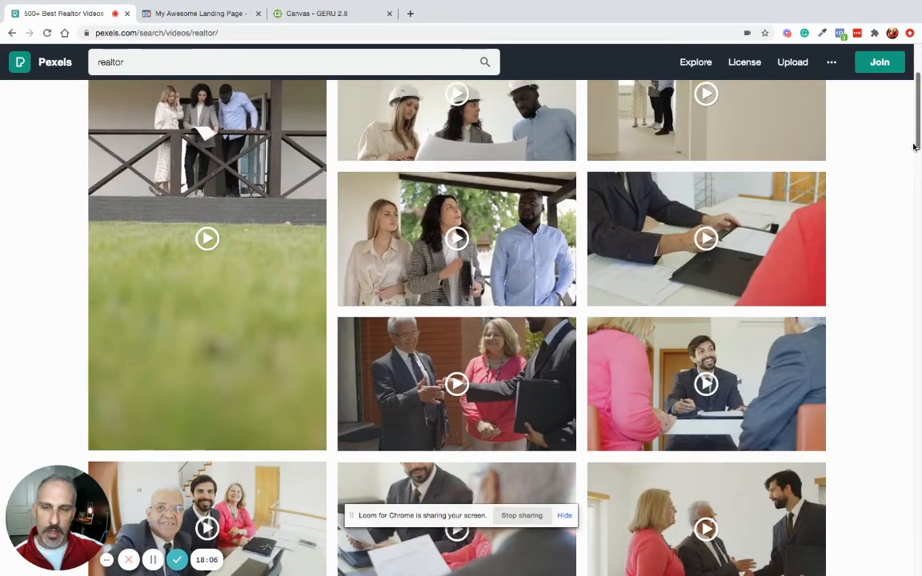
{"action": "scroll", "coordinate": [914, 147], "scroll_direction": "up", "scroll_amount": 4}
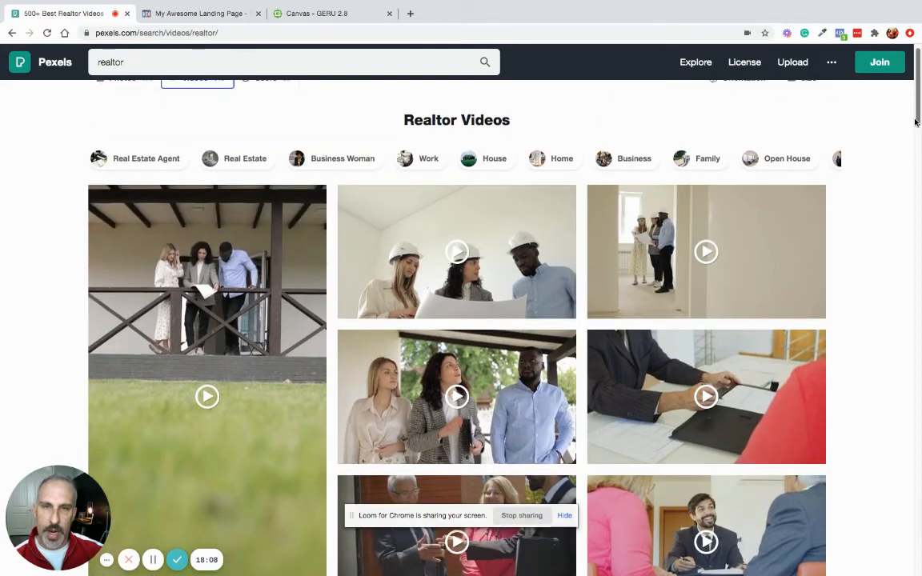
{"action": "scroll", "coordinate": [916, 122], "scroll_direction": "down", "scroll_amount": 2}
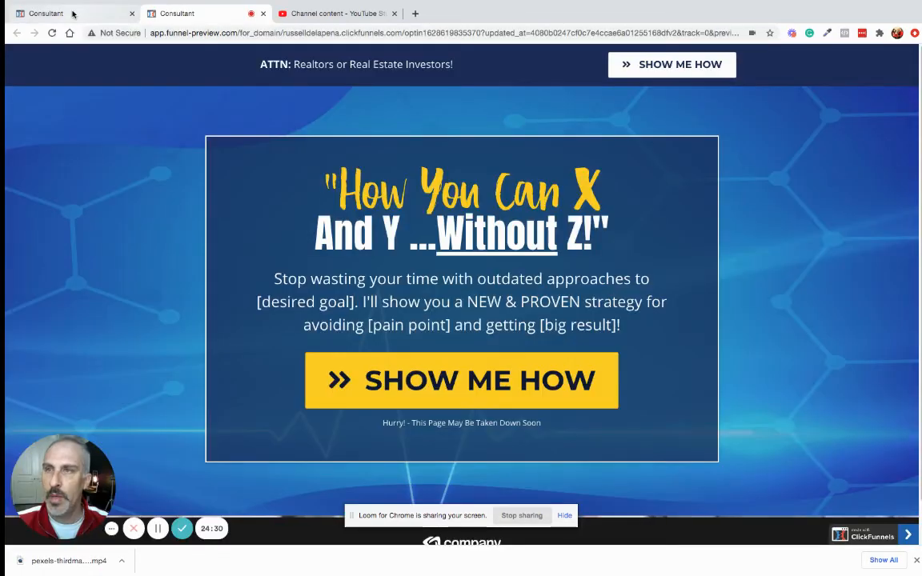
- Clear the hero section's background image address, then view the page's live preview
{"action": "left_click", "coordinate": [73, 14]}
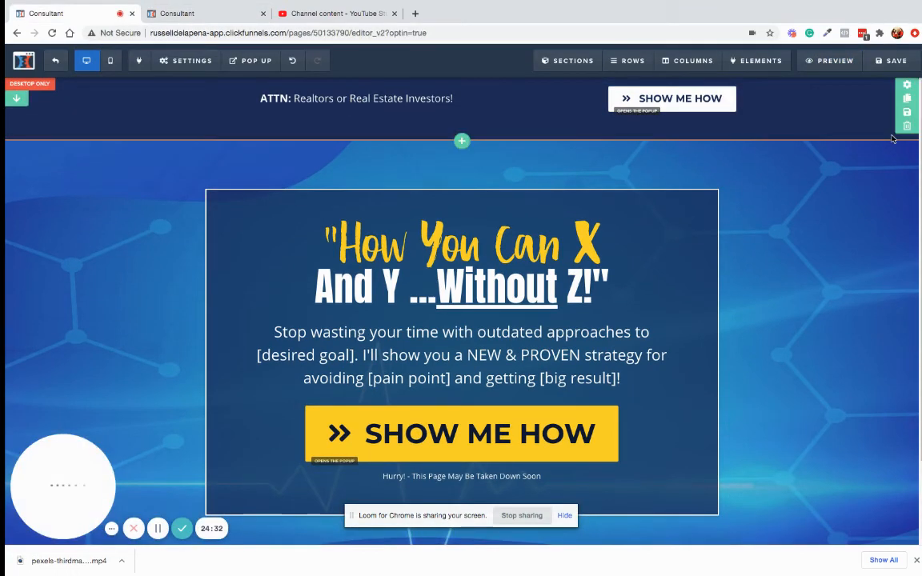
{"action": "mouse_move", "coordinate": [908, 143]}
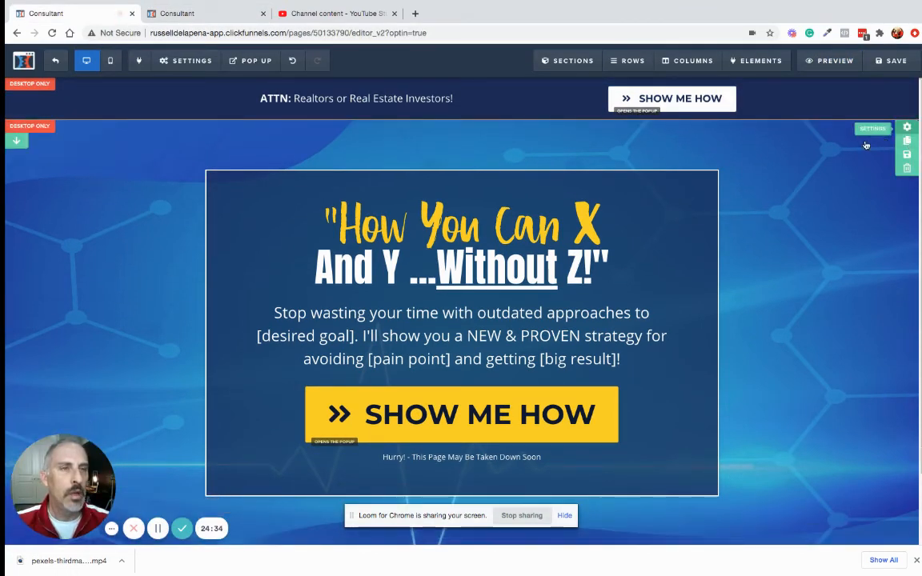
{"action": "left_click", "coordinate": [739, 146]}
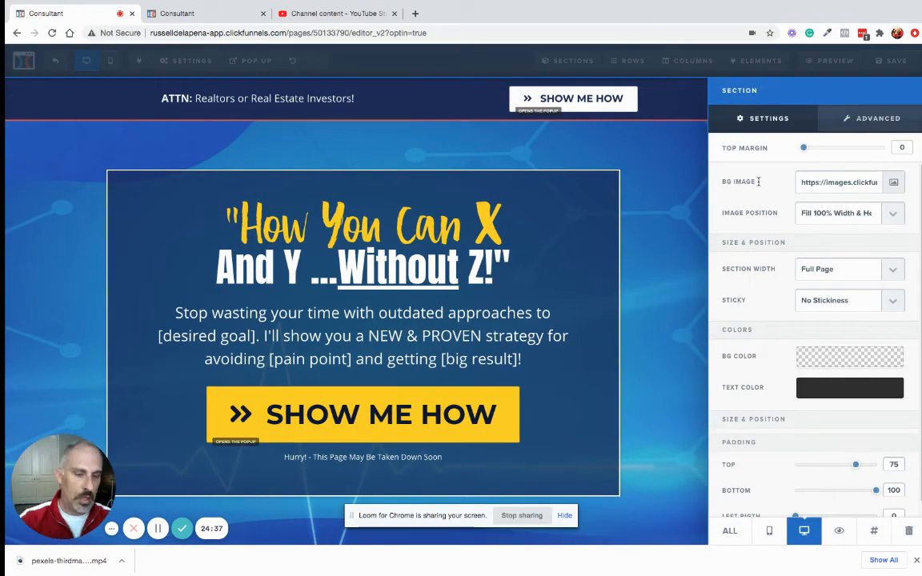
{"action": "triple_click", "coordinate": [831, 184]}
{"action": "key", "text": "BackSpace"}
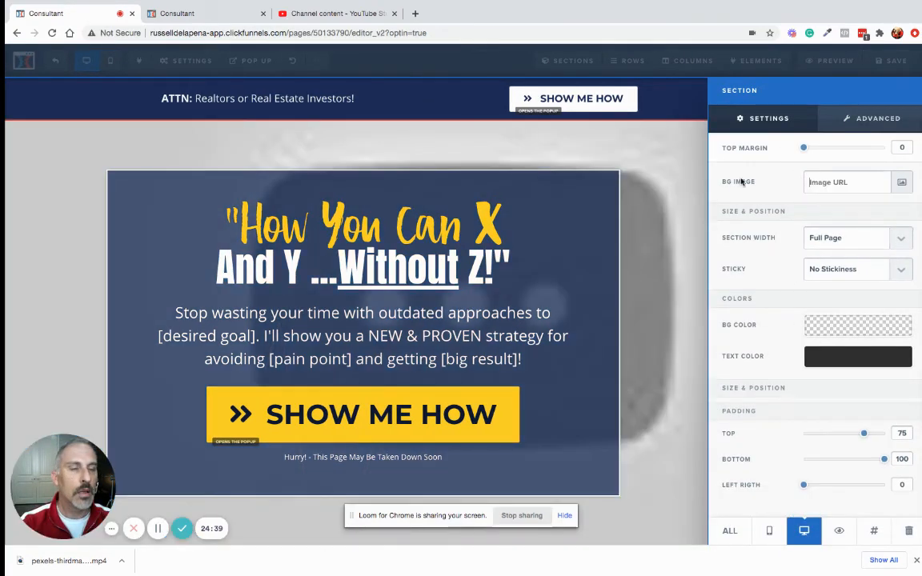
{"action": "left_click", "coordinate": [896, 61]}
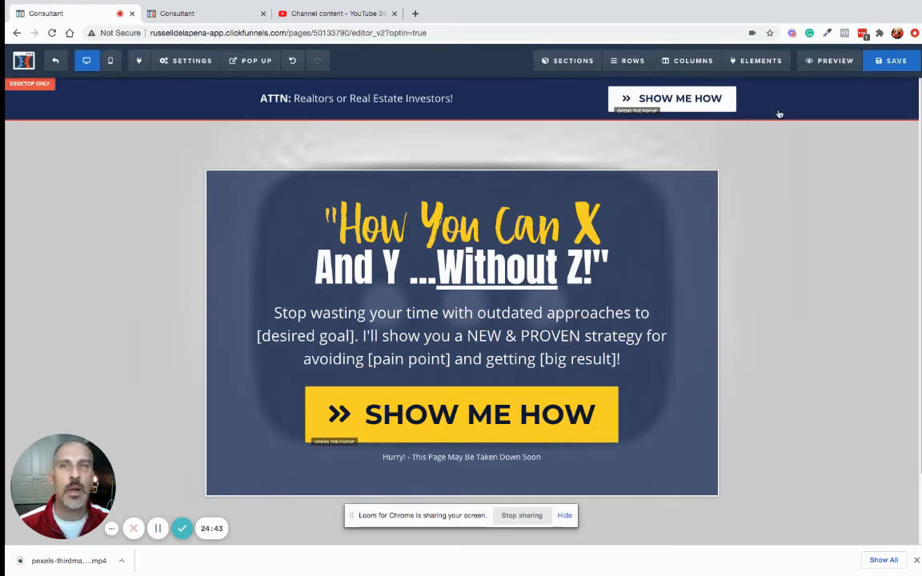
{"action": "mouse_move", "coordinate": [356, 4]}
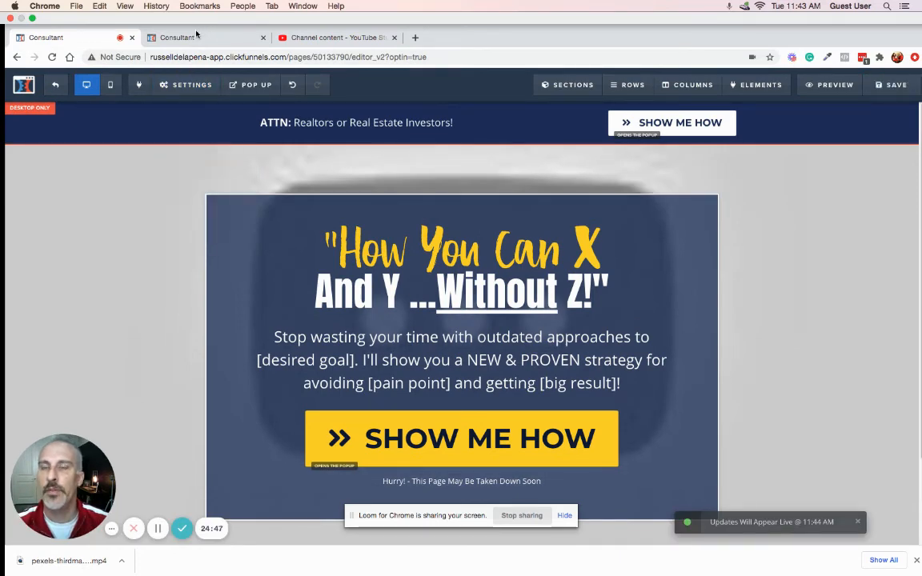
{"action": "left_click", "coordinate": [192, 37]}
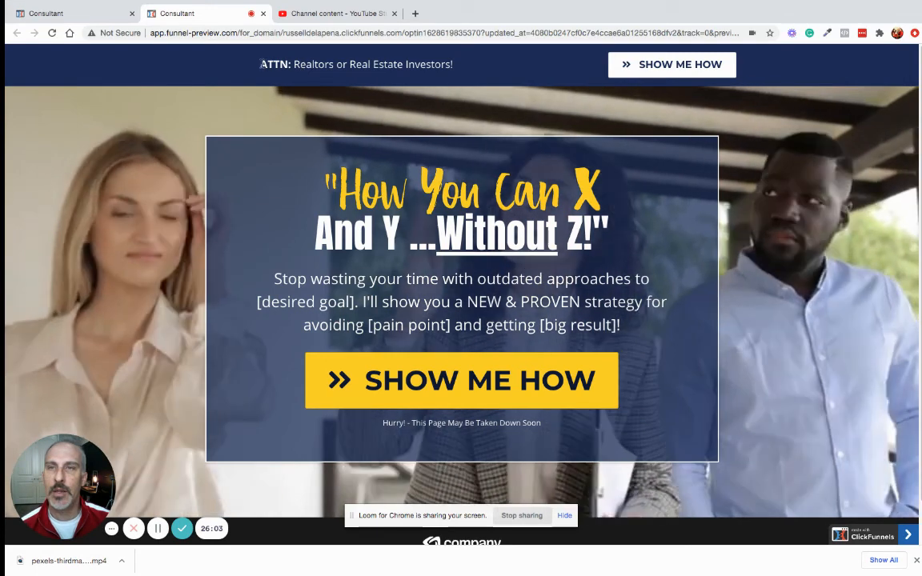
{"action": "left_click_drag", "start_coordinate": [259, 65], "coordinate": [496, 70]}
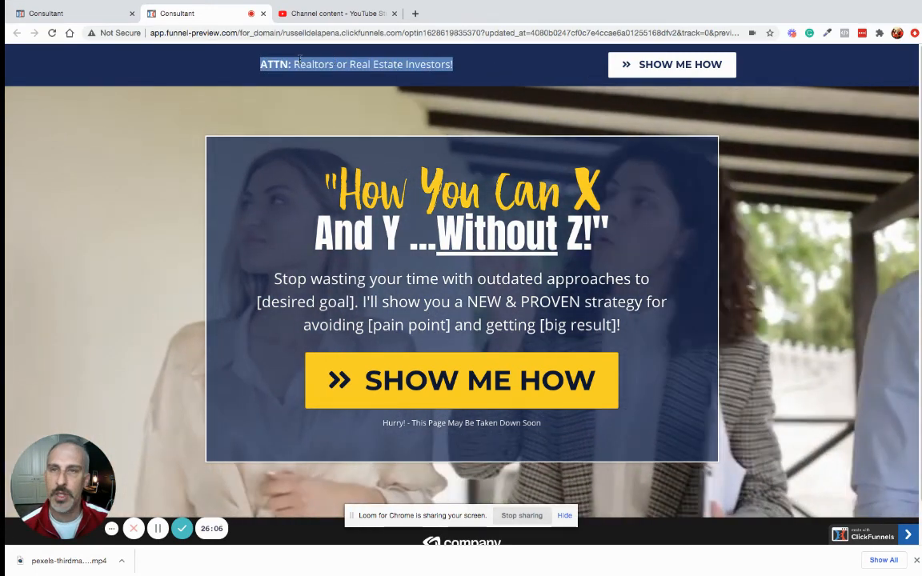
{"action": "left_click", "coordinate": [461, 71]}
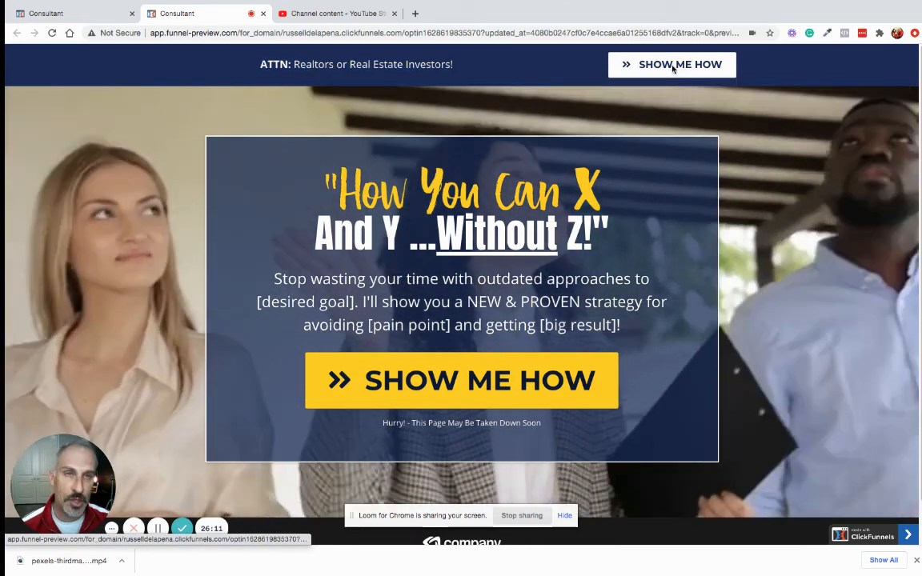
- Trigger the opt-in popup from the top SHOW ME HOW button, then close it
{"action": "left_click", "coordinate": [670, 66]}
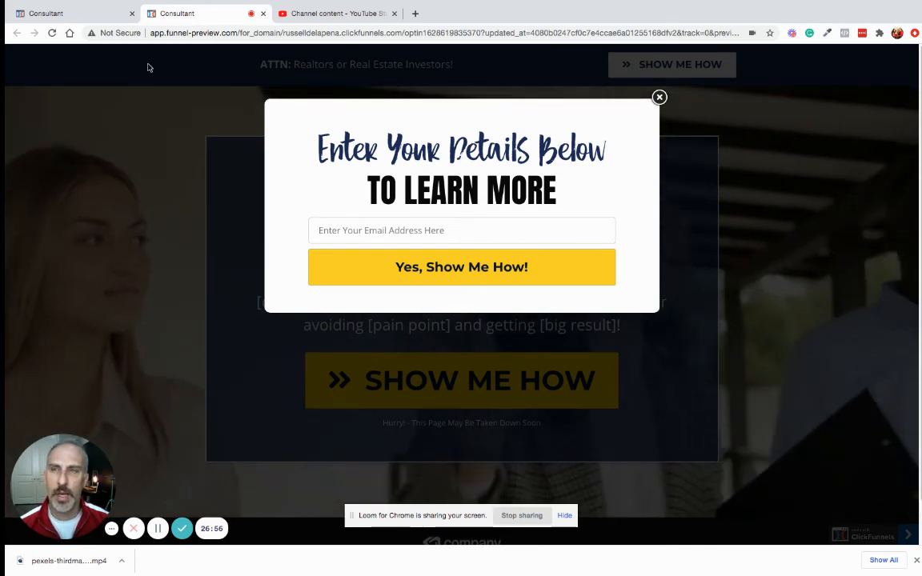
{"action": "left_click", "coordinate": [148, 67]}
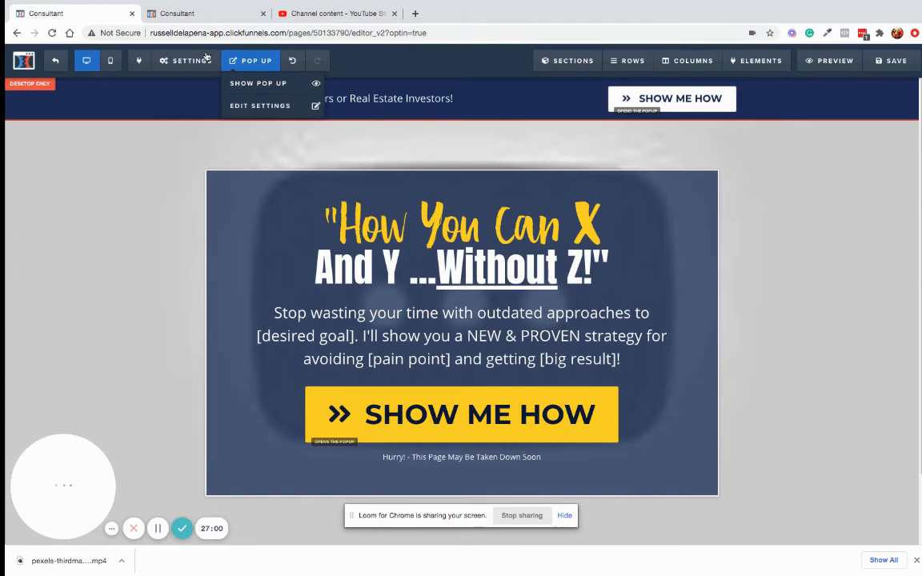
- Set On Submit Go To to the agent's calendly.com booking link and close General settings
{"action": "mouse_move", "coordinate": [206, 58]}
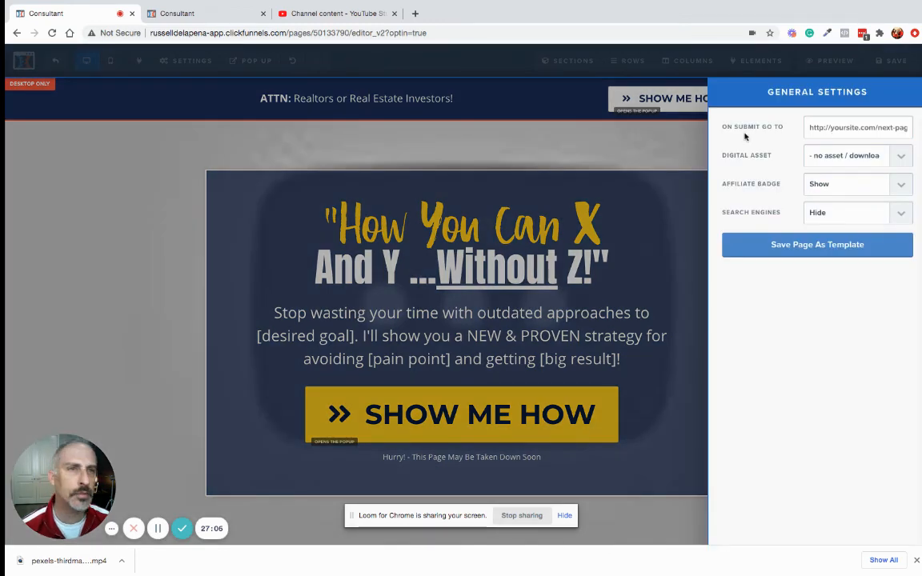
{"action": "left_click", "coordinate": [825, 127]}
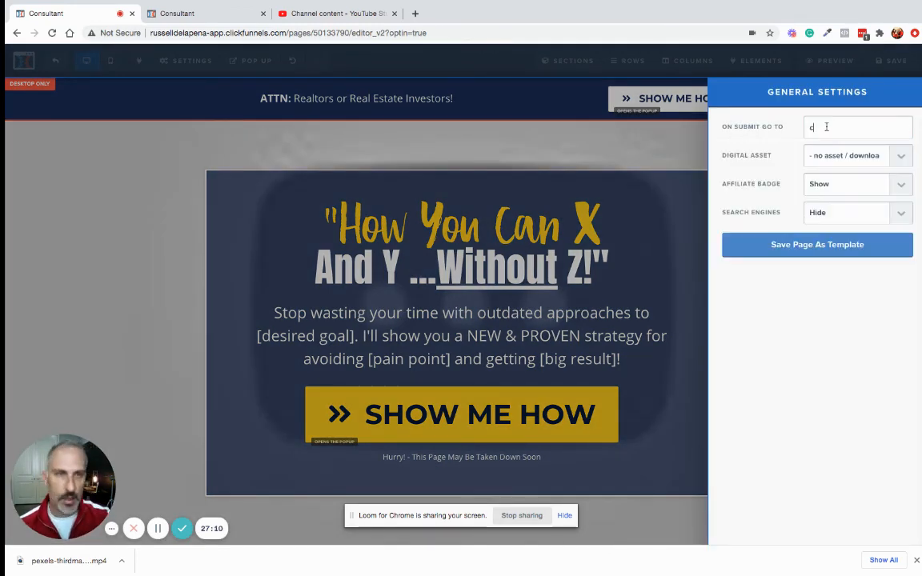
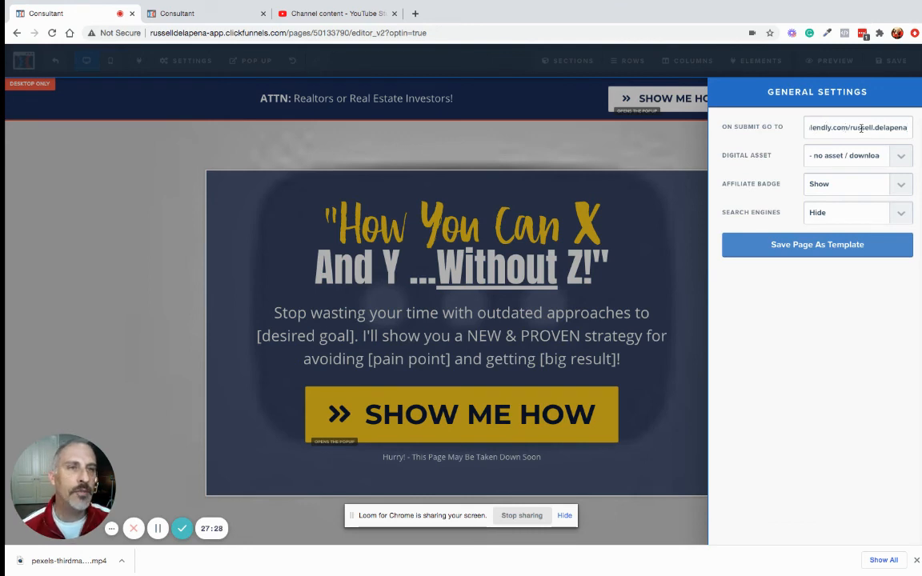
{"action": "left_click_drag", "start_coordinate": [848, 127], "coordinate": [917, 127]}
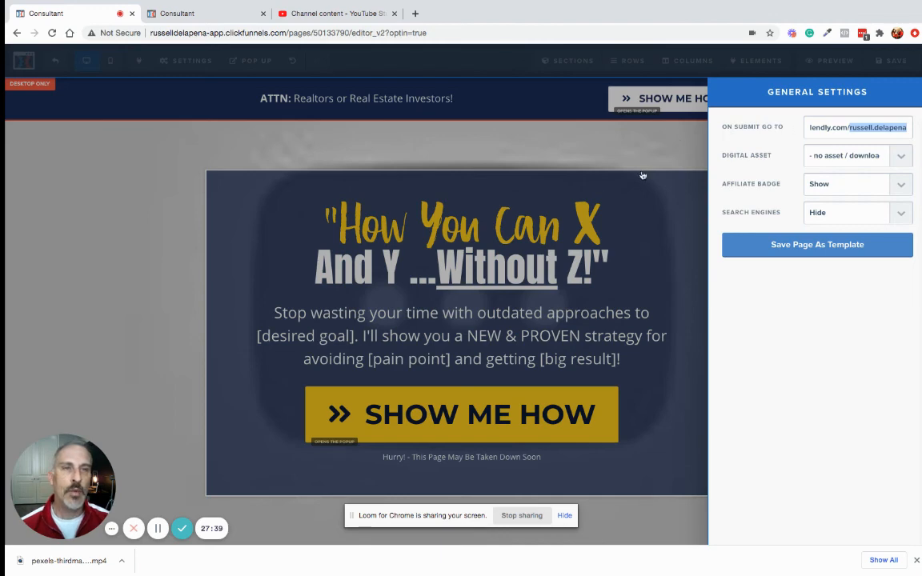
{"action": "left_click", "coordinate": [473, 140]}
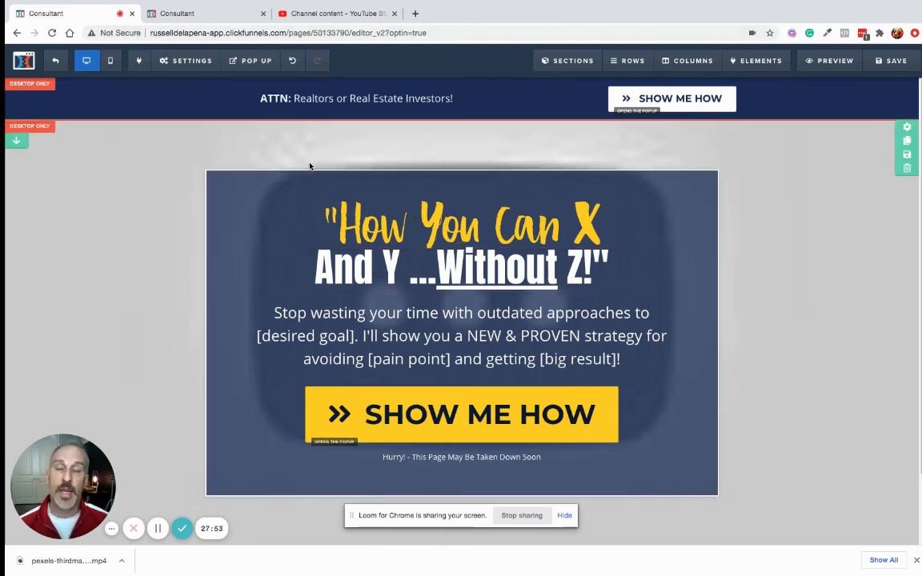
- Use POP UP > Show Pop Up to display the opt-in popup in the editor
{"action": "left_click", "coordinate": [249, 60]}
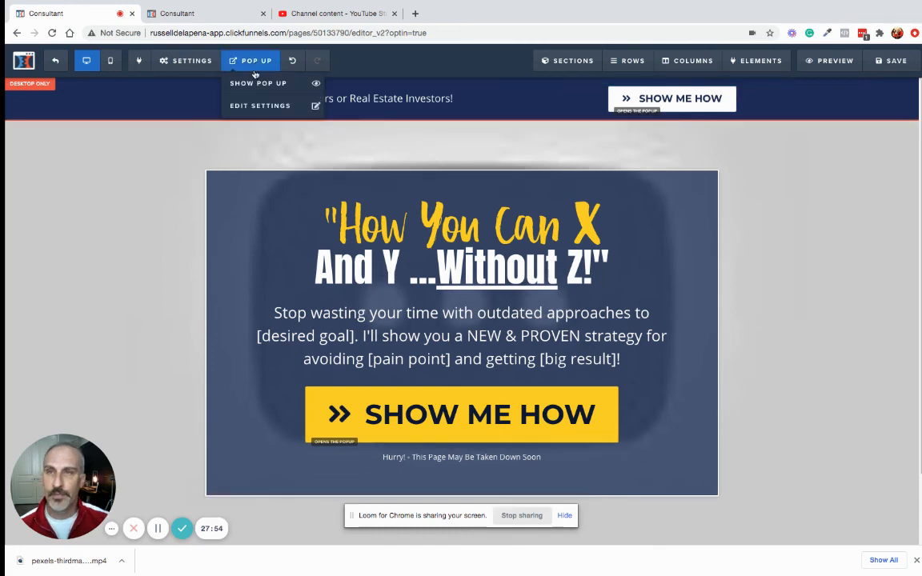
{"action": "left_click", "coordinate": [258, 83]}
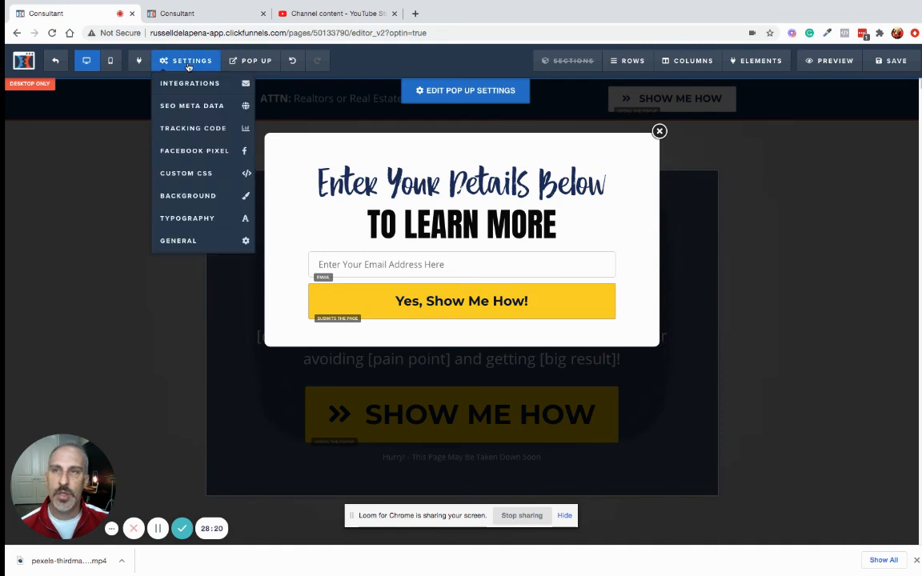
{"action": "mouse_move", "coordinate": [191, 64]}
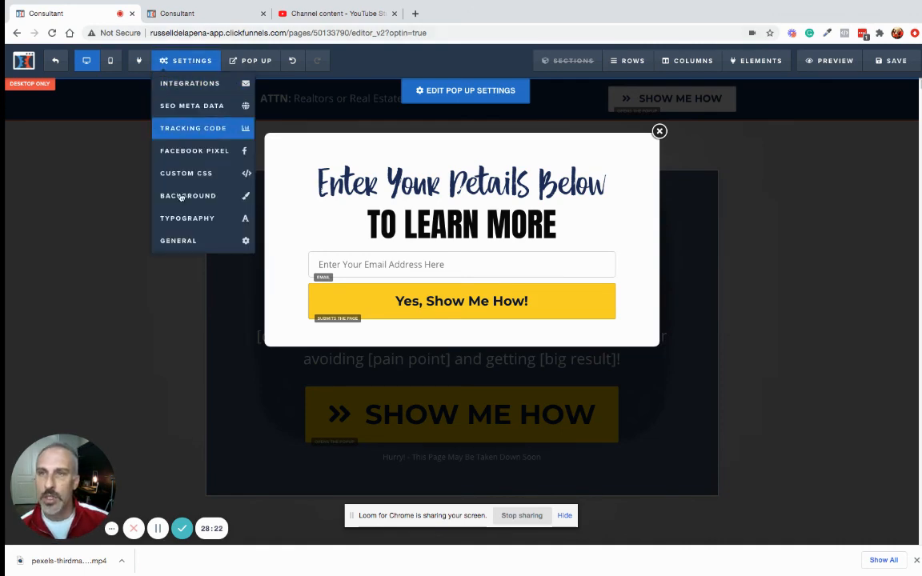
{"action": "left_click", "coordinate": [227, 243]}
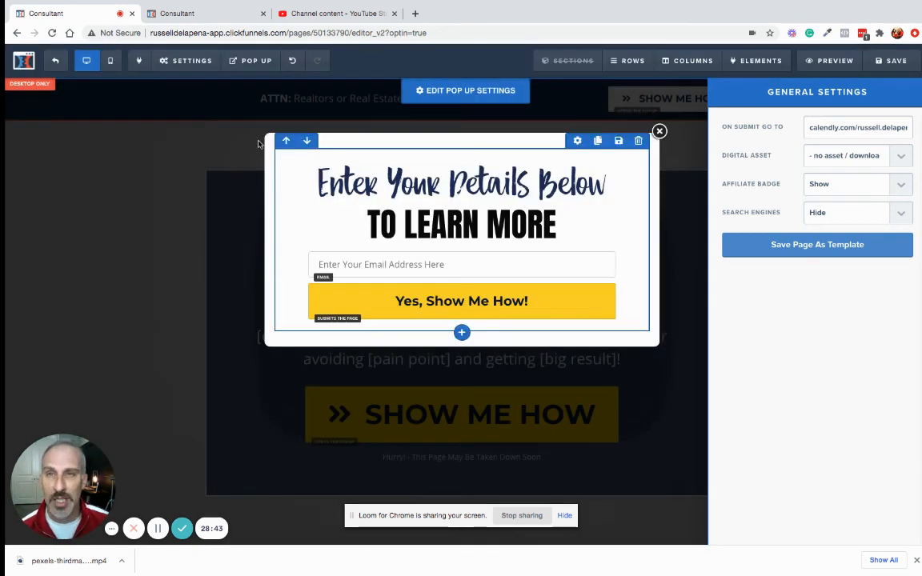
{"action": "left_click", "coordinate": [256, 135]}
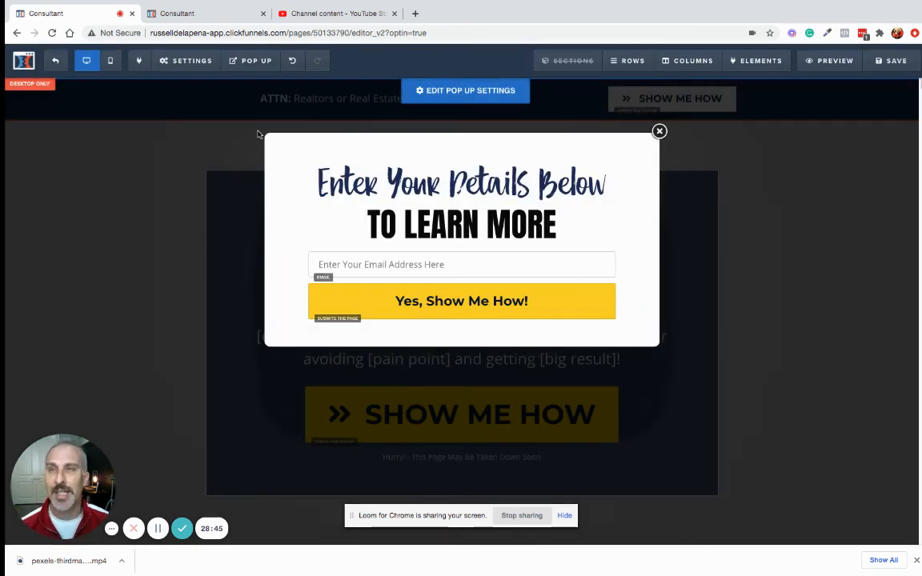